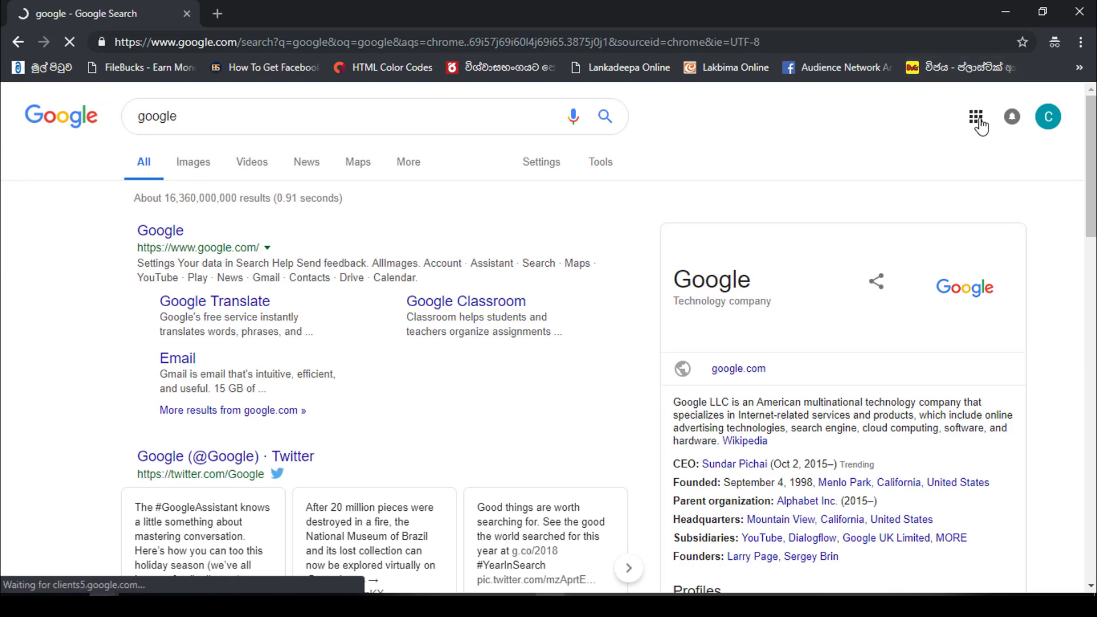
# Open YouTube from the Google apps and start creating a channel under a business or other name
pyautogui.click(978, 119)
pyautogui.click(860, 281)
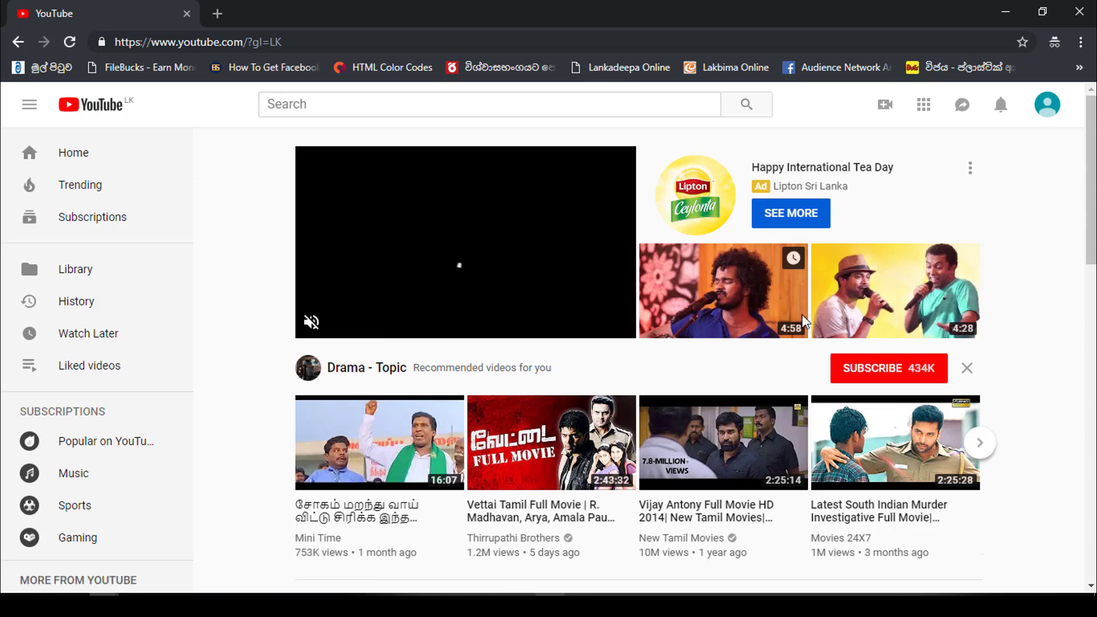
pyautogui.click(1050, 116)
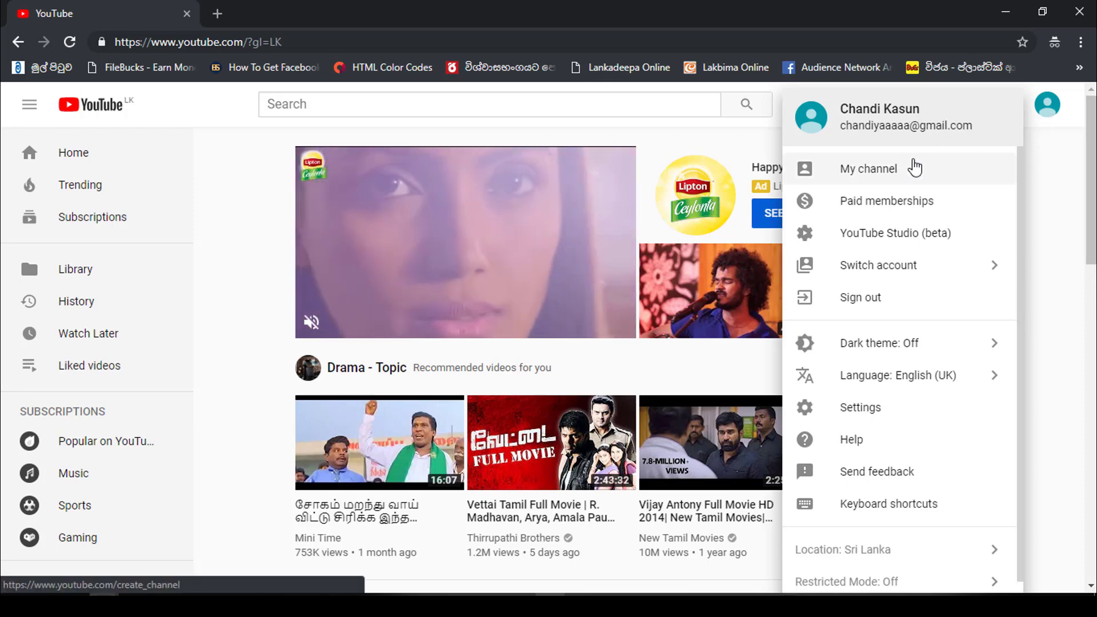
pyautogui.click(904, 168)
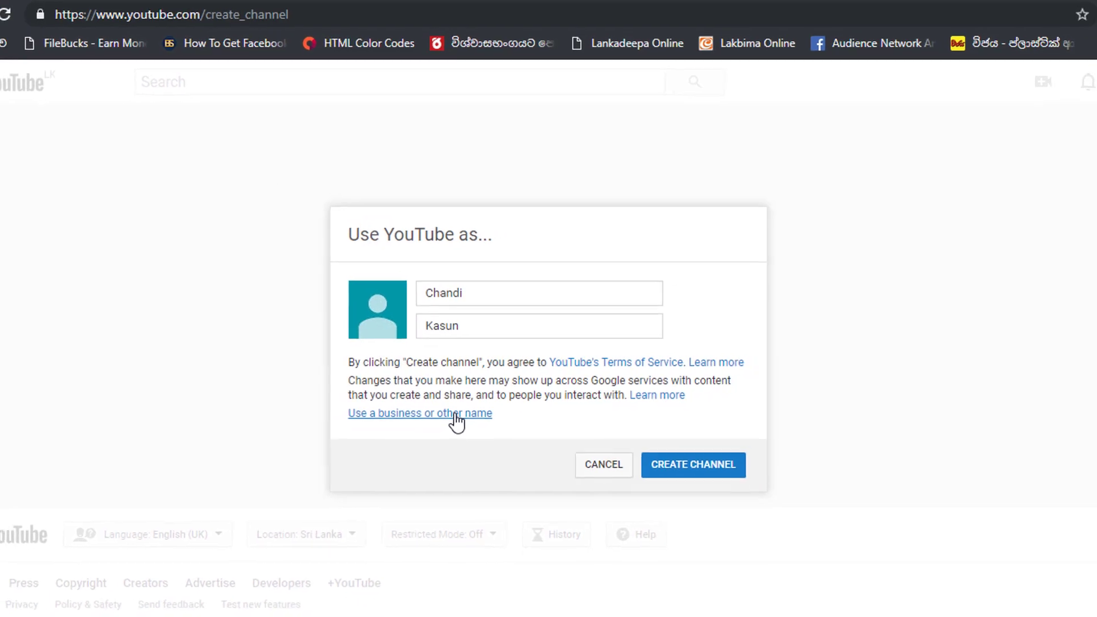
pyautogui.tripleClick(457, 414)
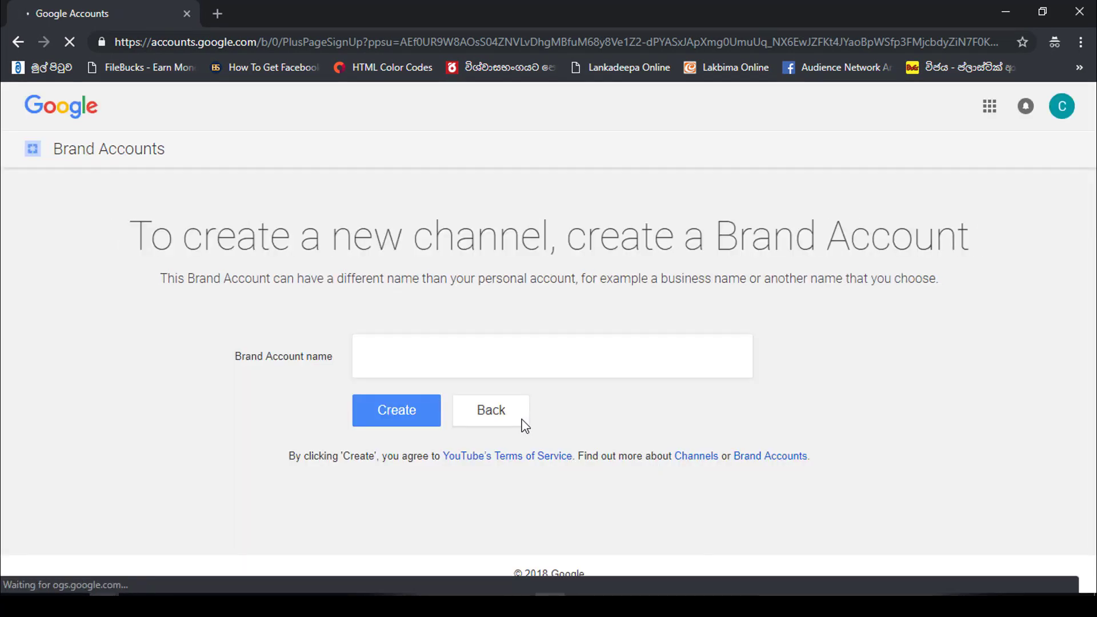
# Enter "Online Help Studio English" as the Brand Account name
pyautogui.click(482, 352)
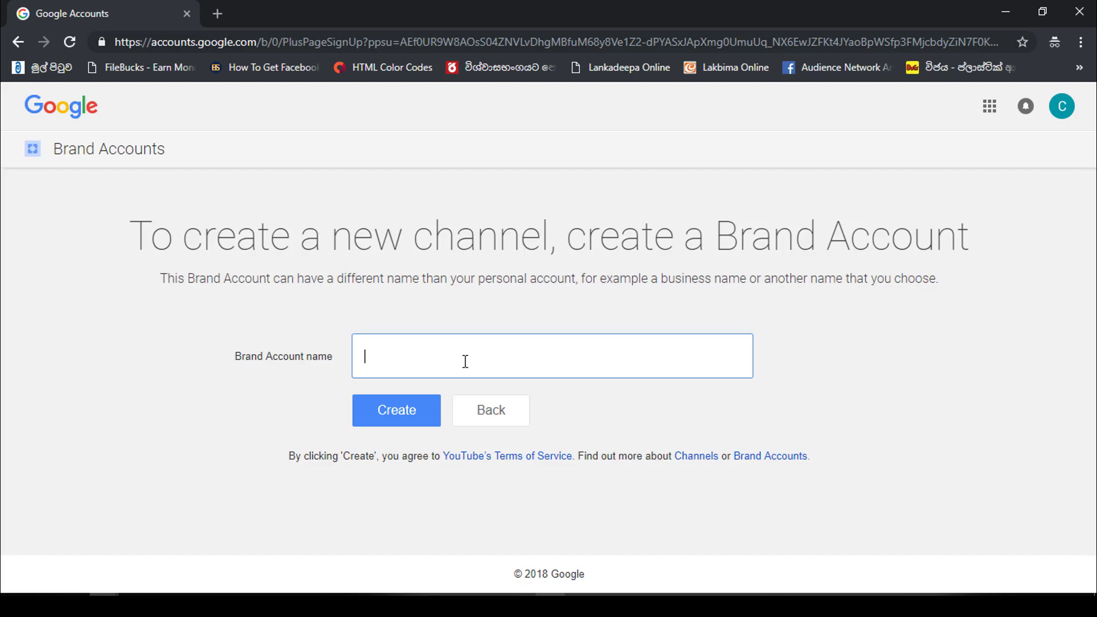
pyautogui.write('Online Help Stu')
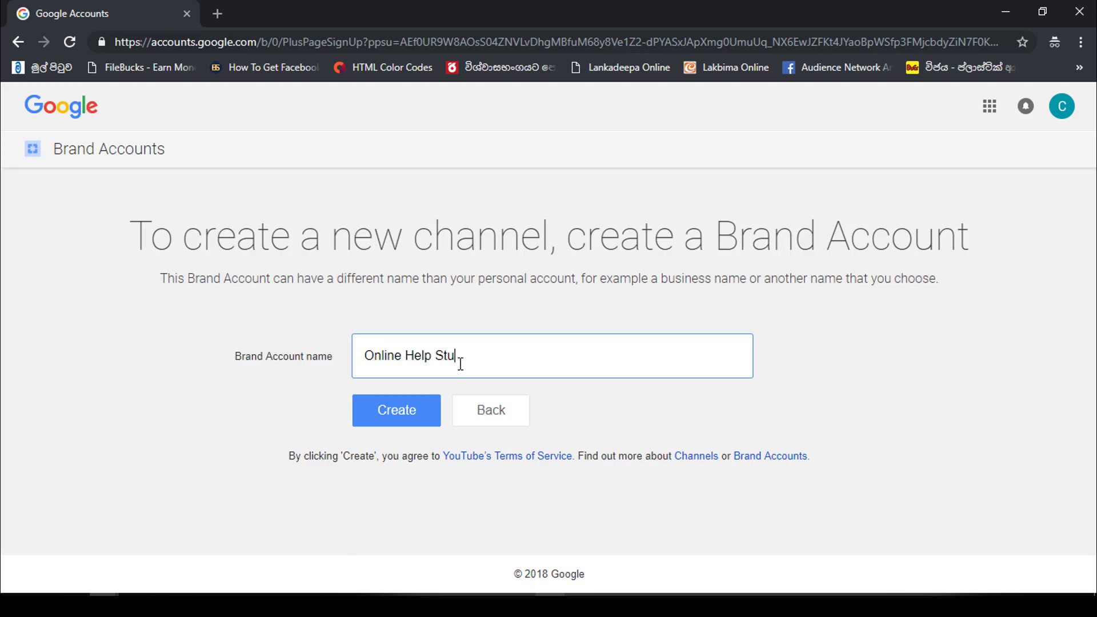
pyautogui.write('dio English')
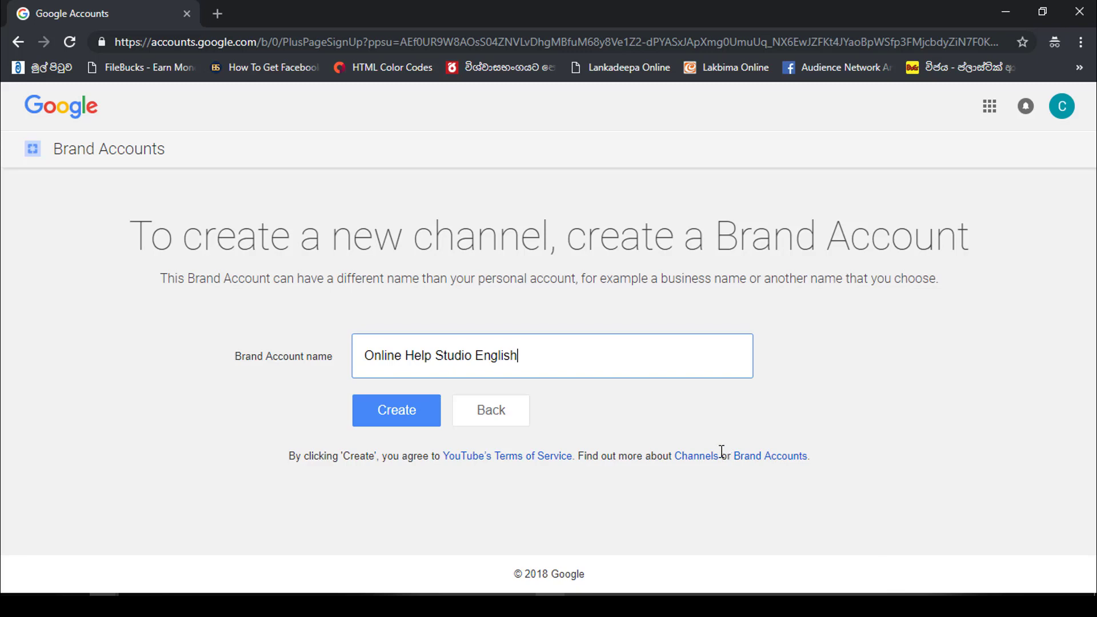
# Open the Brand Accounts help article in a new tab, look through it and return to the account creation page
pyautogui.rightClick(751, 464)
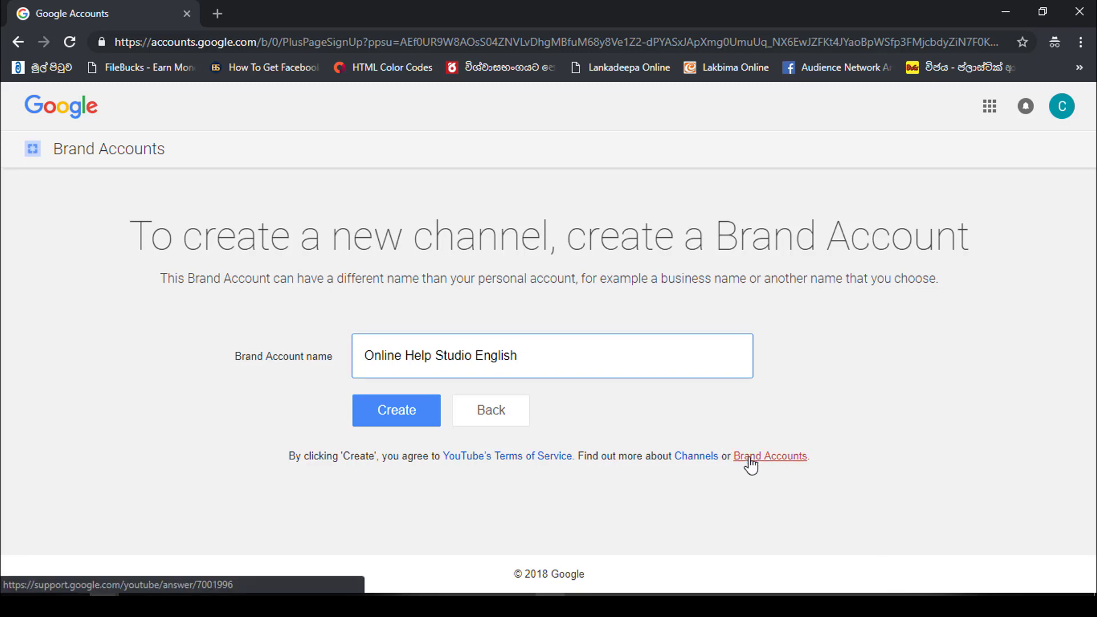
pyautogui.click(760, 337)
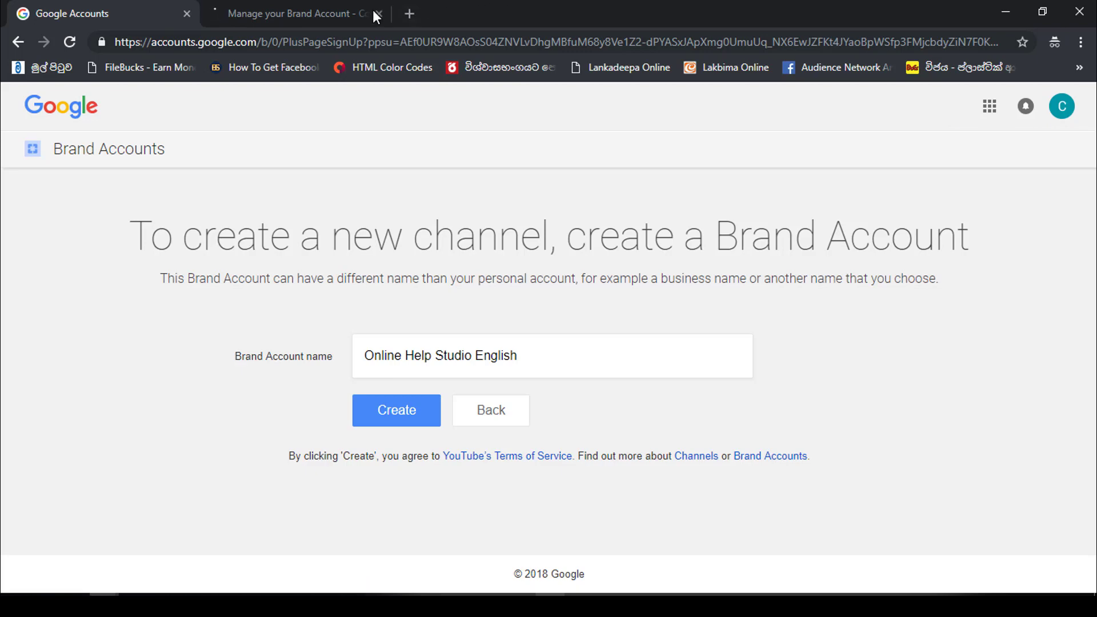
pyautogui.click(310, 13)
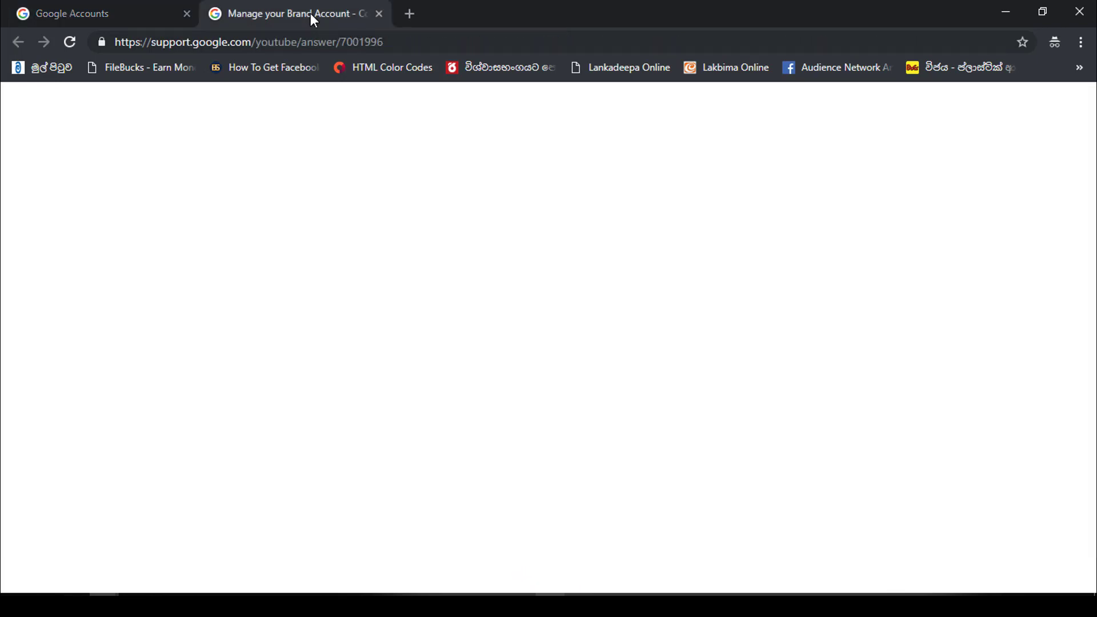
pyautogui.scroll(-2, 551, 332)
pyautogui.scroll(-2, 551, 331)
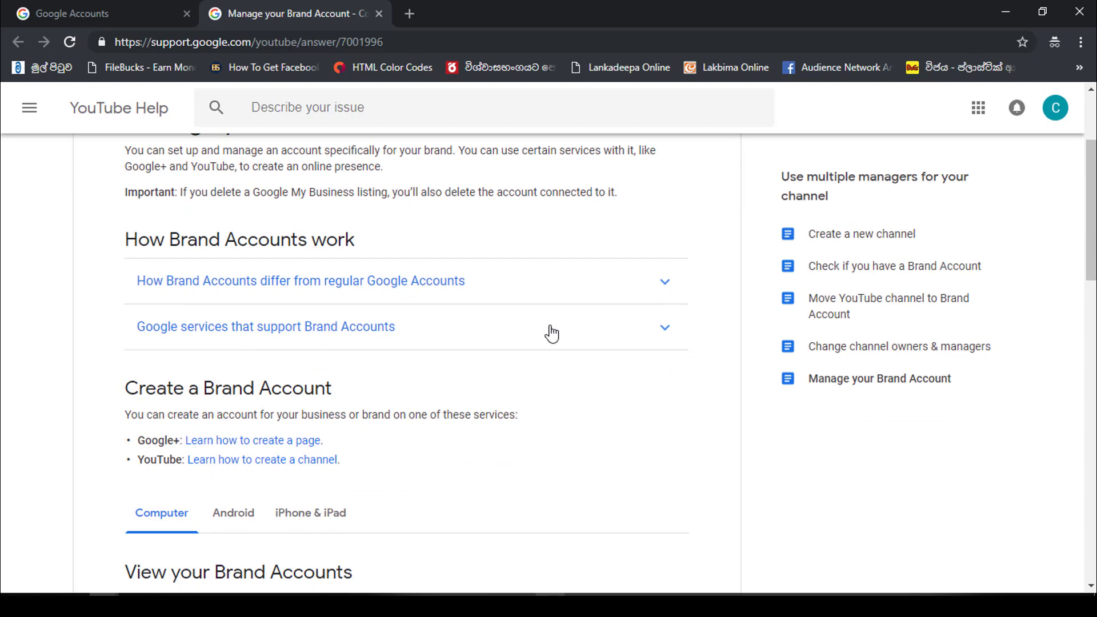
pyautogui.click(139, 18)
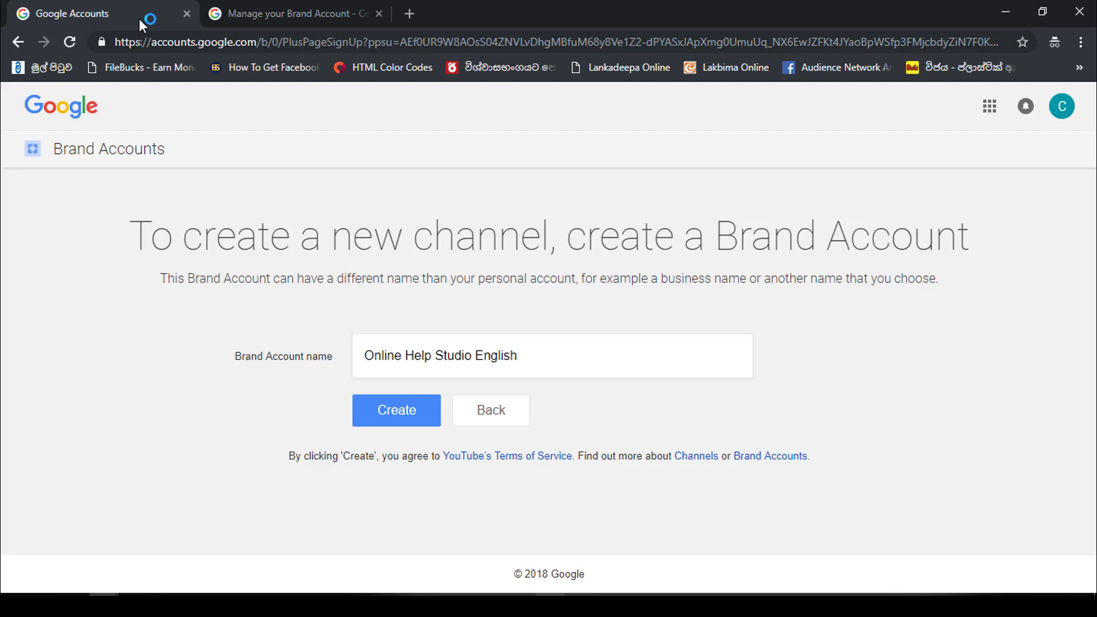
# Create the Brand Account and open its YouTube Studio (beta) dashboard, dismissing the introduction and the survey
pyautogui.click(386, 409)
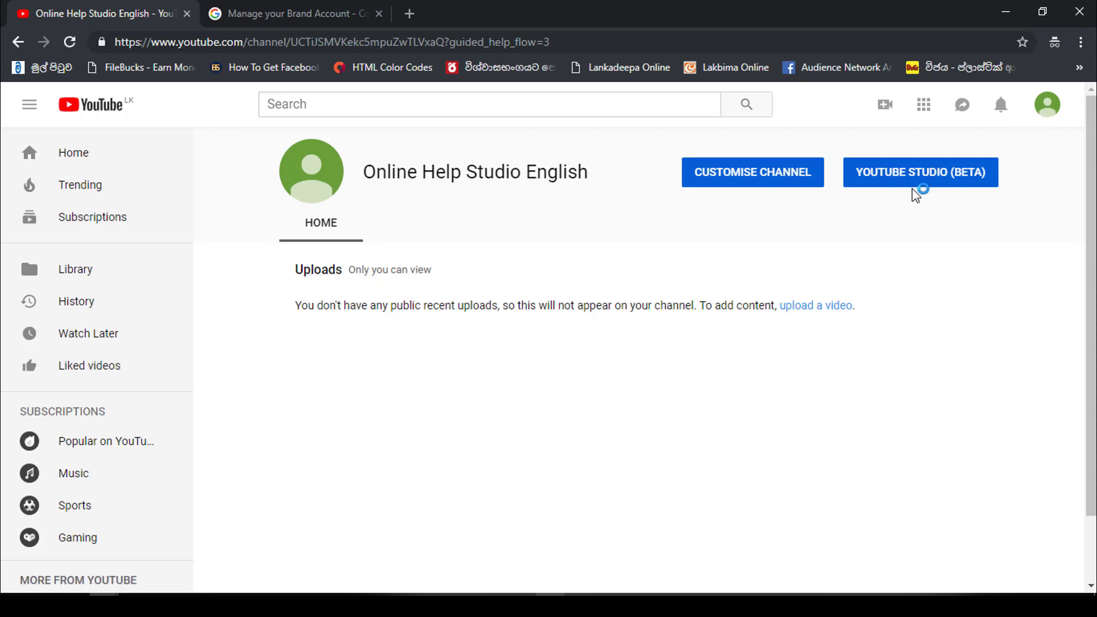
pyautogui.click(1050, 121)
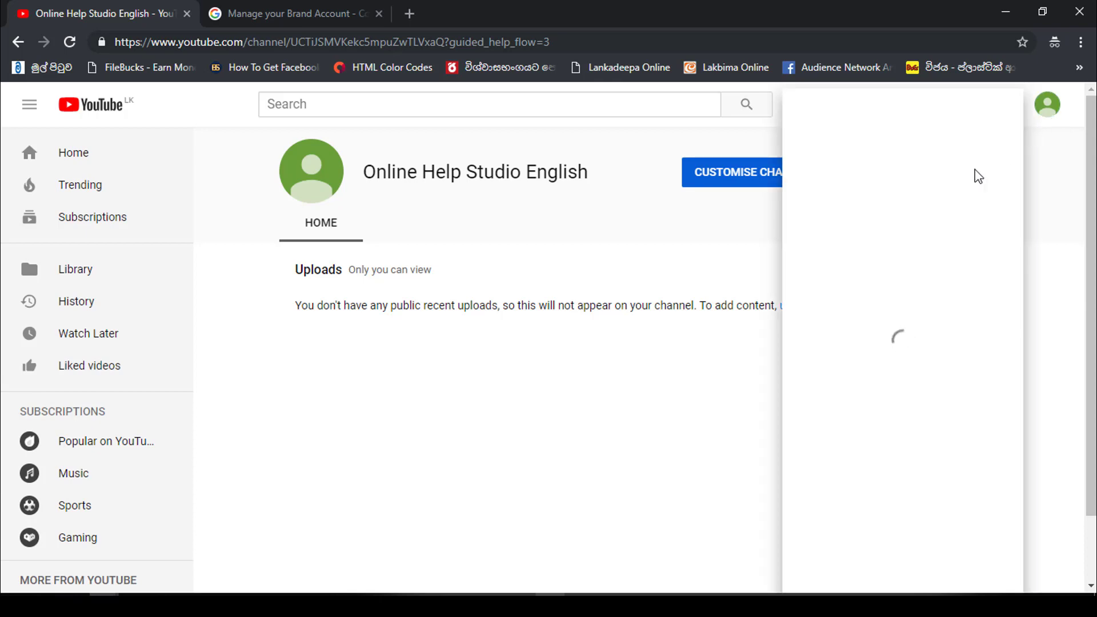
pyautogui.click(754, 247)
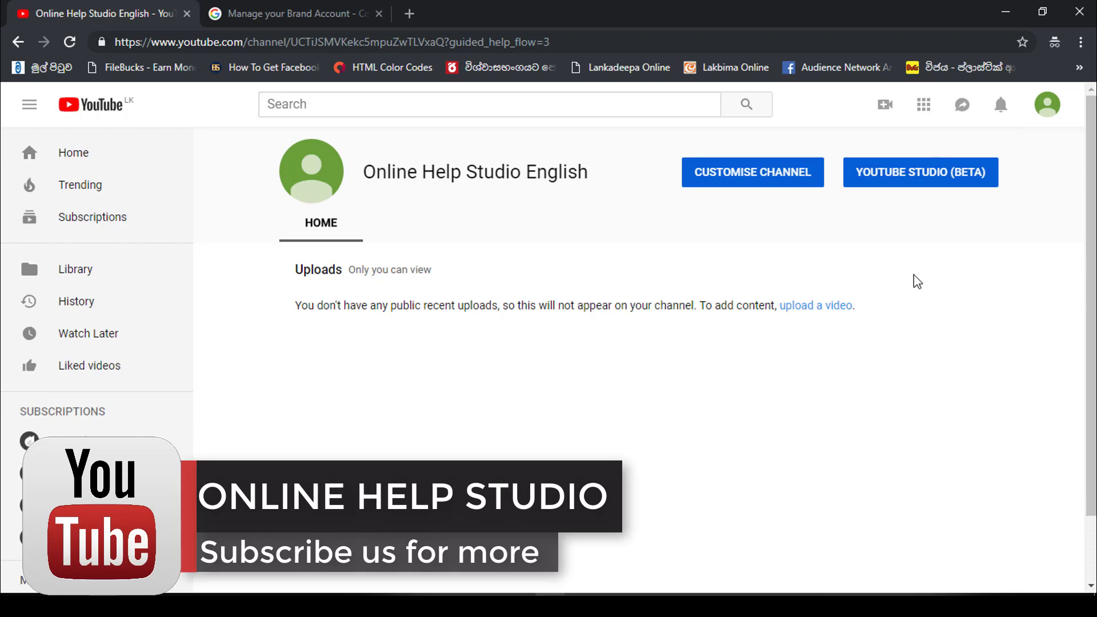
pyautogui.click(1048, 119)
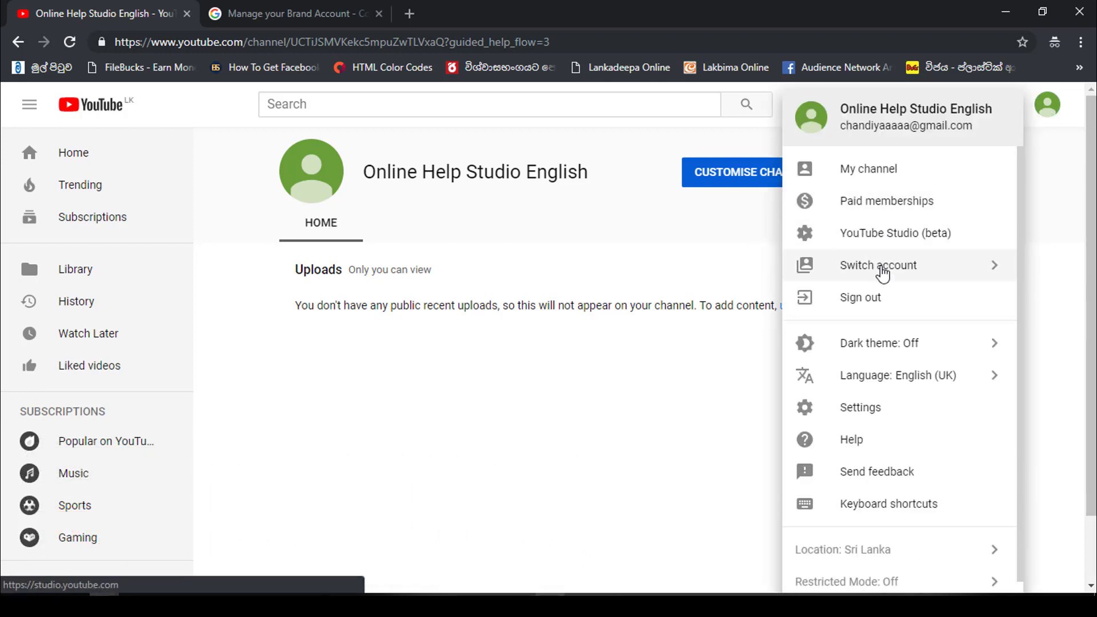
pyautogui.click(887, 235)
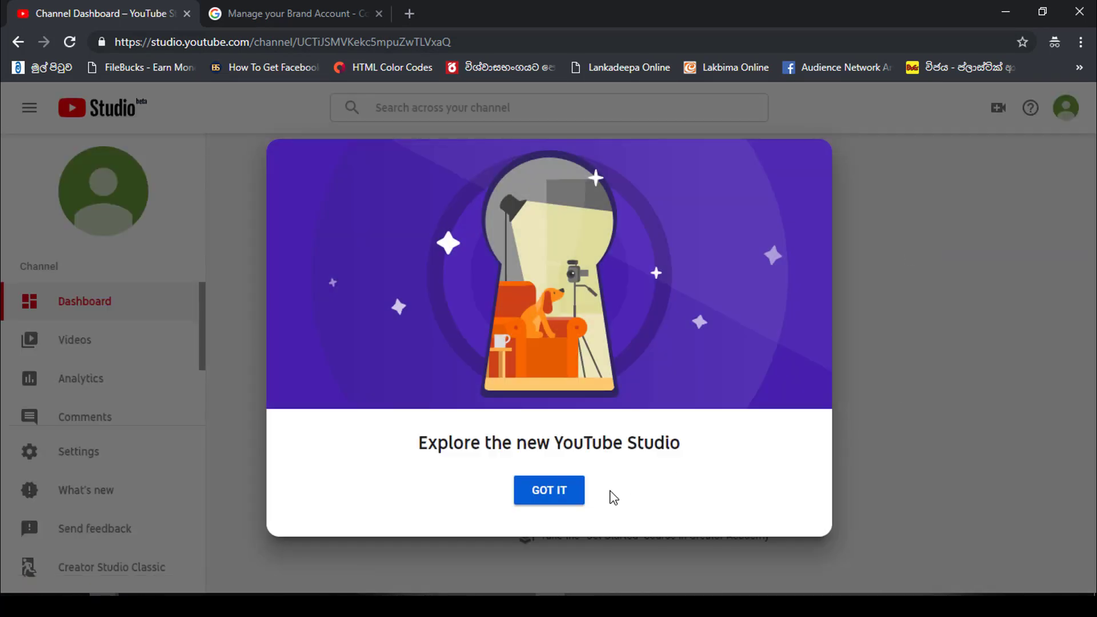
pyautogui.click(541, 497)
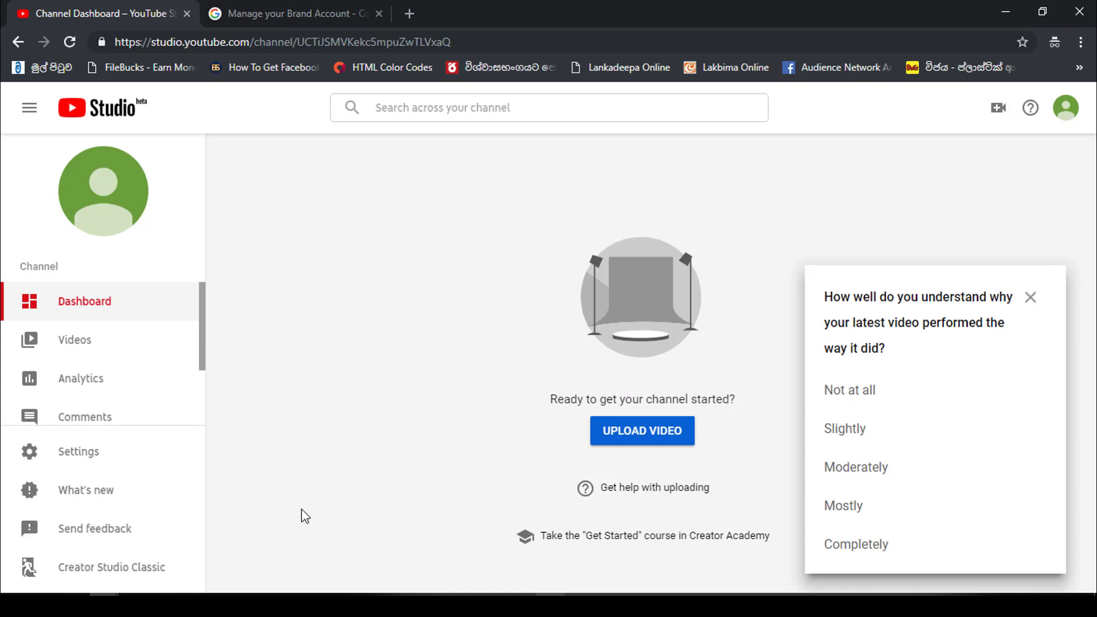
pyautogui.click(1030, 297)
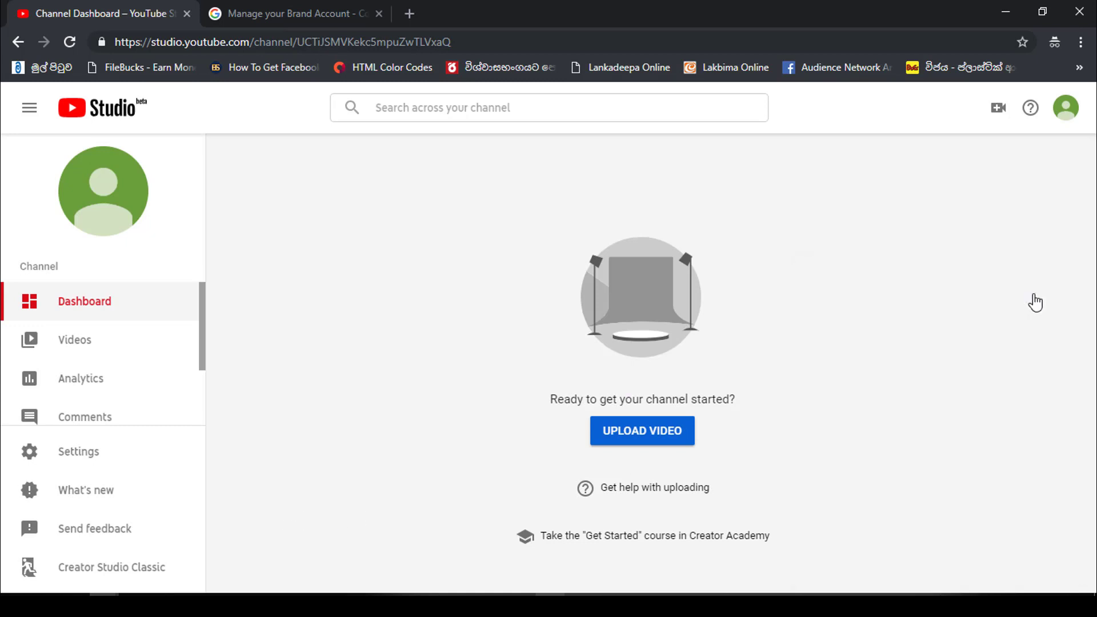
# Switch to Creator Studio Classic, skipping the feedback questions
pyautogui.moveTo(100, 503)
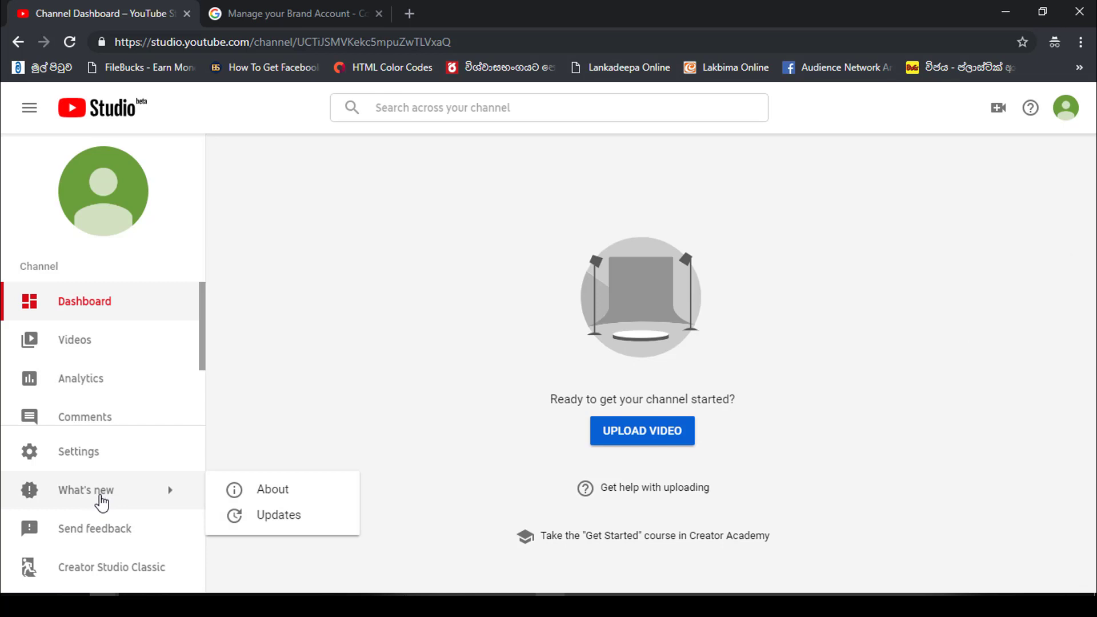
pyautogui.click(123, 577)
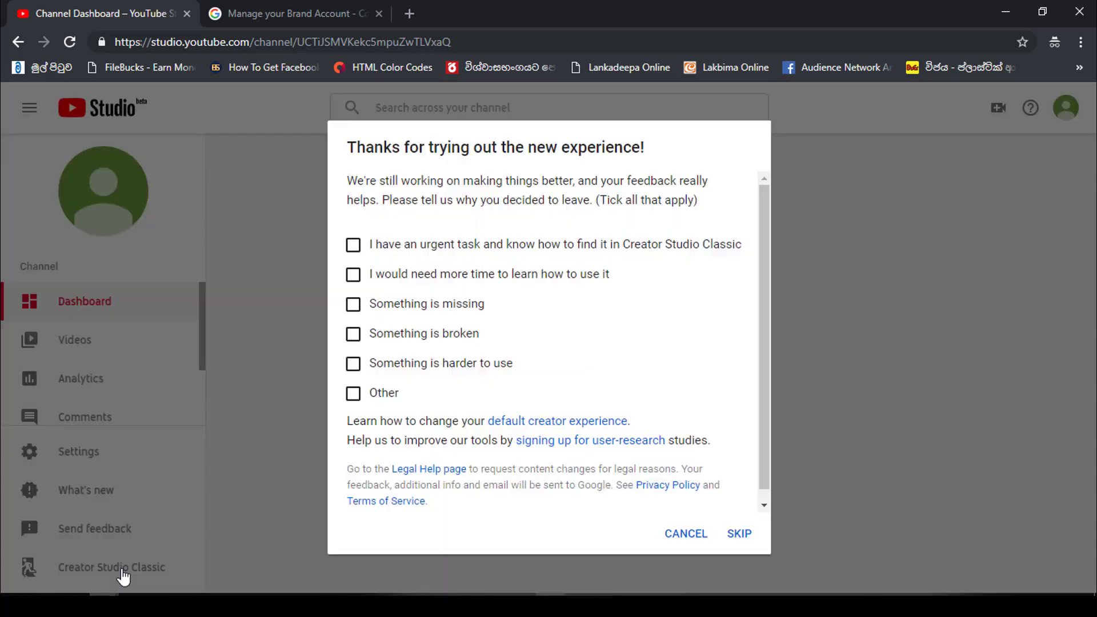
pyautogui.click(739, 537)
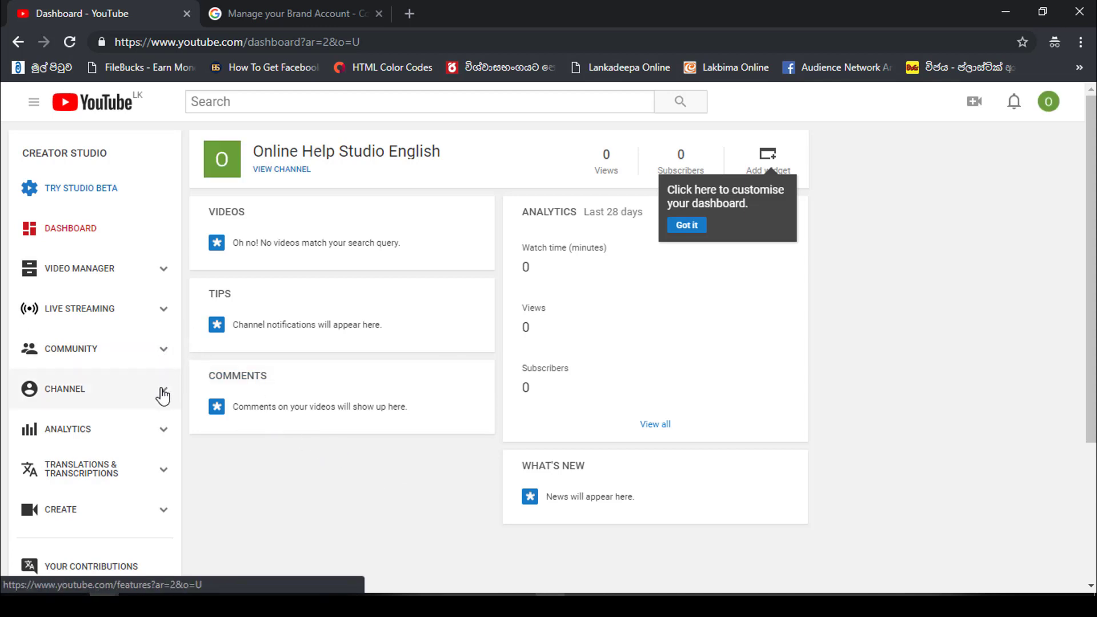
# Open the channel's status and features page and examine its copyright status, guidelines status and available features
pyautogui.click(163, 395)
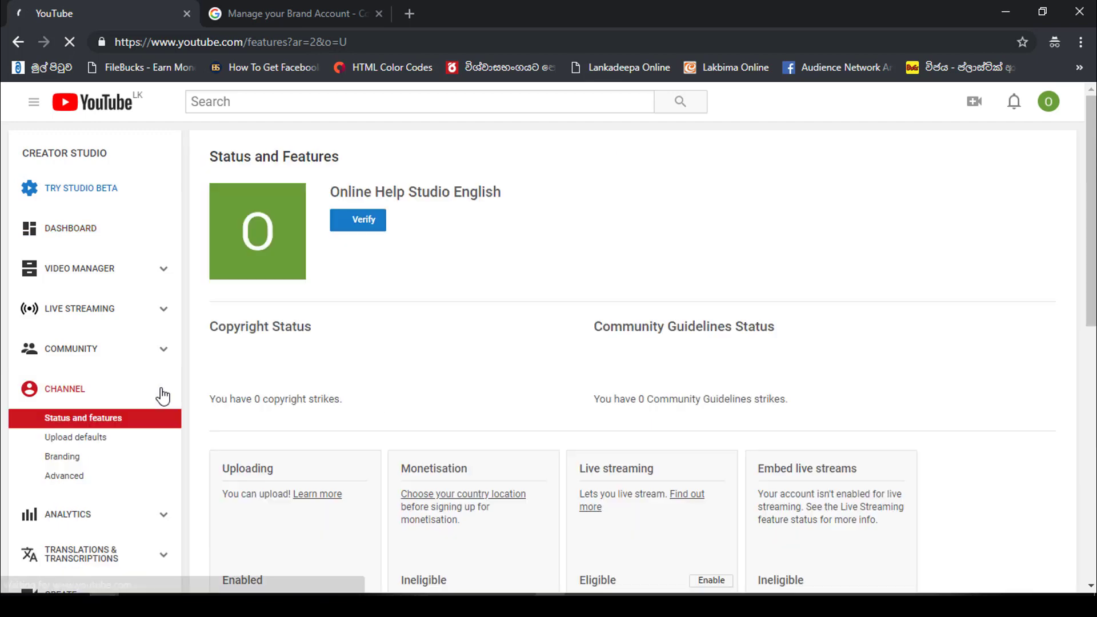
pyautogui.scroll(-2, 446, 326)
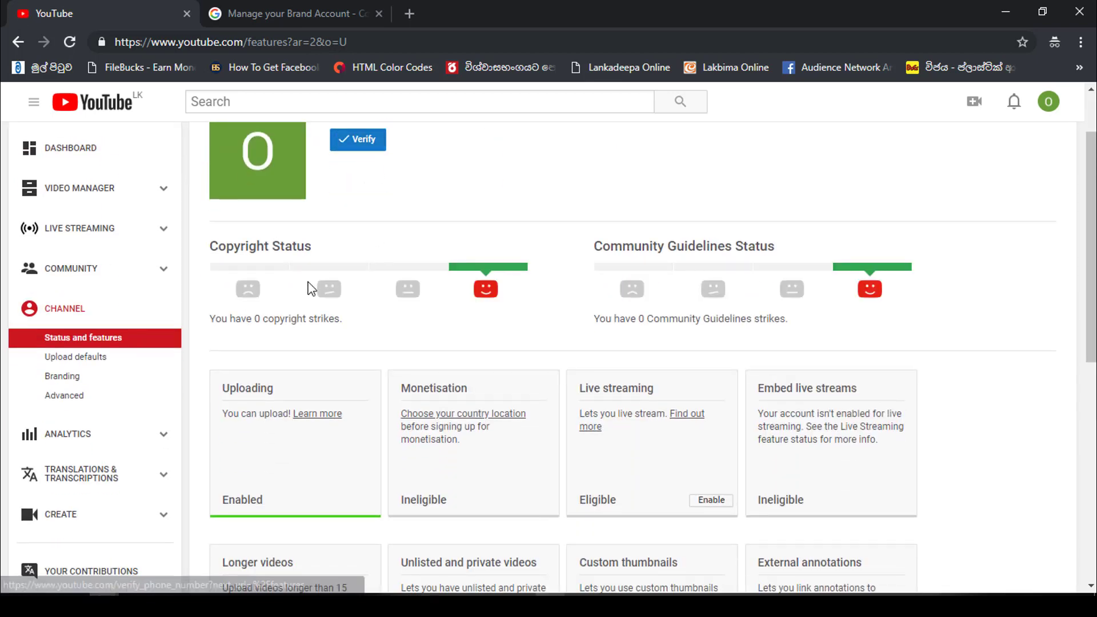
pyautogui.scroll(-3, 499, 446)
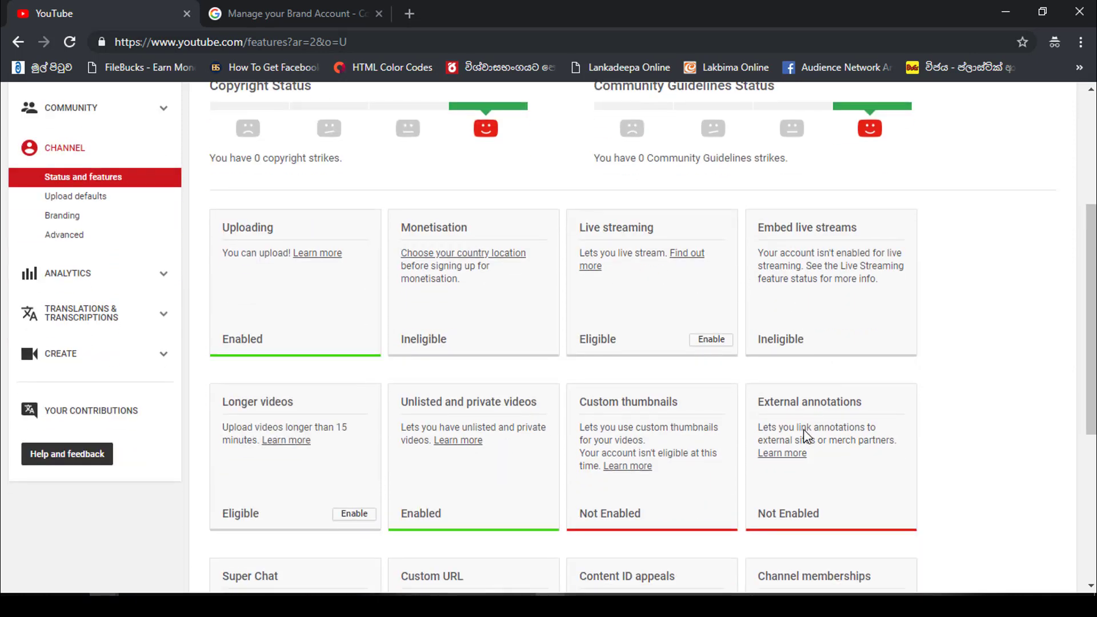
pyautogui.scroll(-2, 580, 441)
pyautogui.scroll(5, 577, 433)
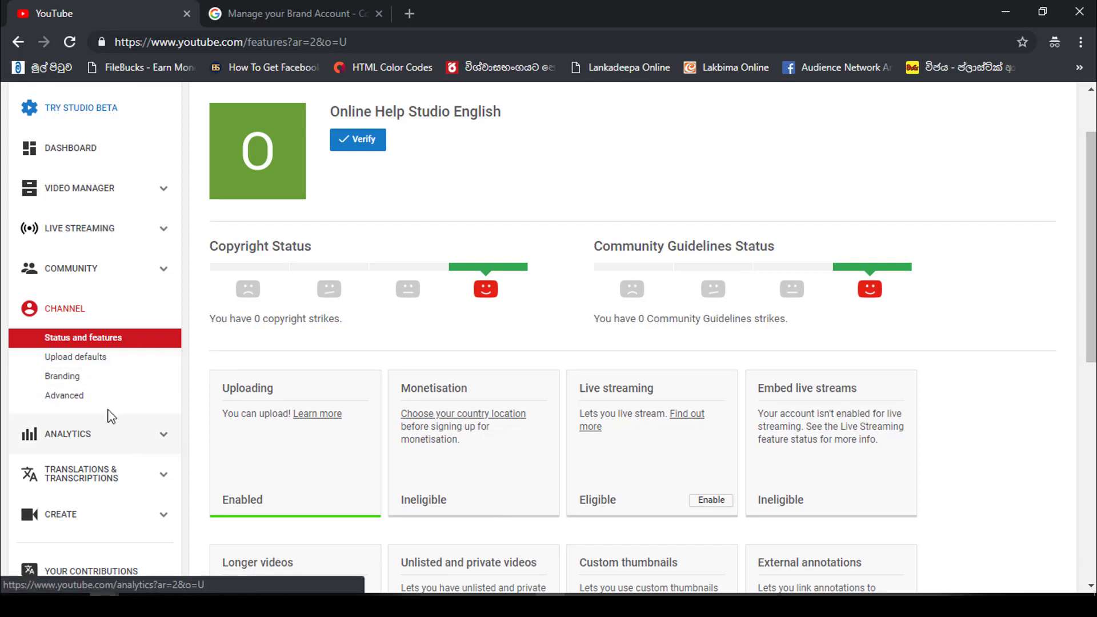
# Set the channel's country to United States in the advanced channel settings
pyautogui.click(86, 401)
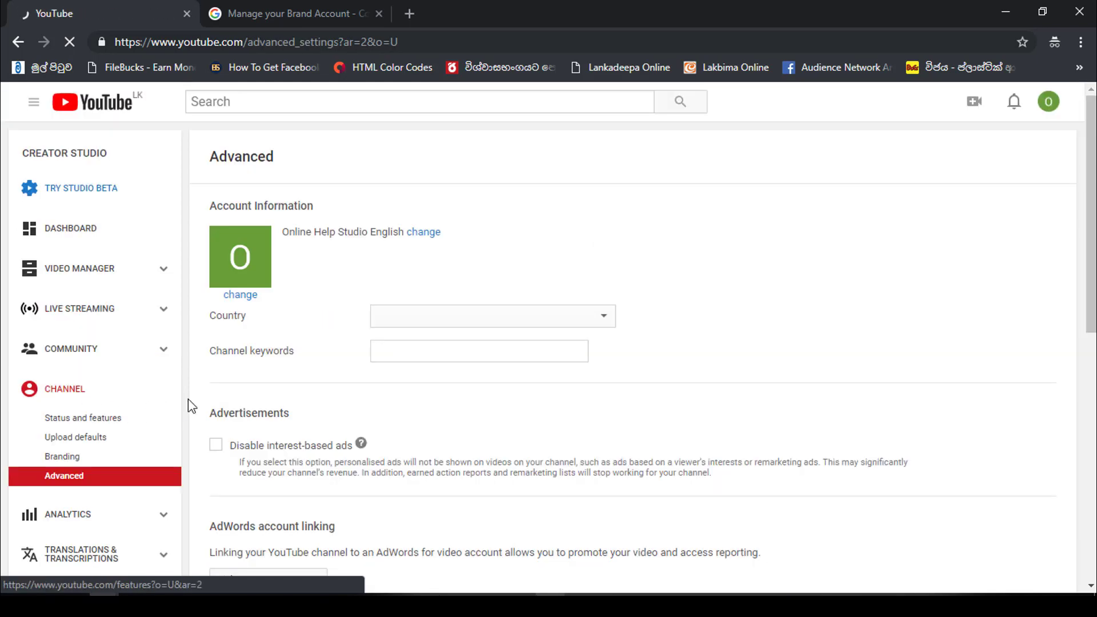
pyautogui.scroll(-1, 455, 374)
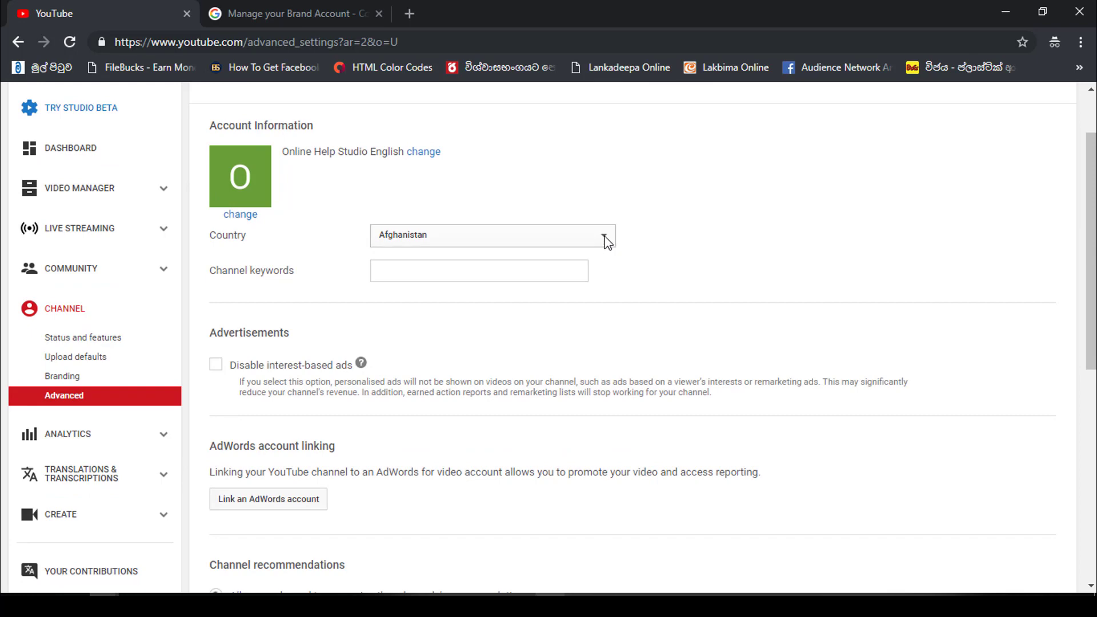
pyautogui.scroll(-8, 485, 281)
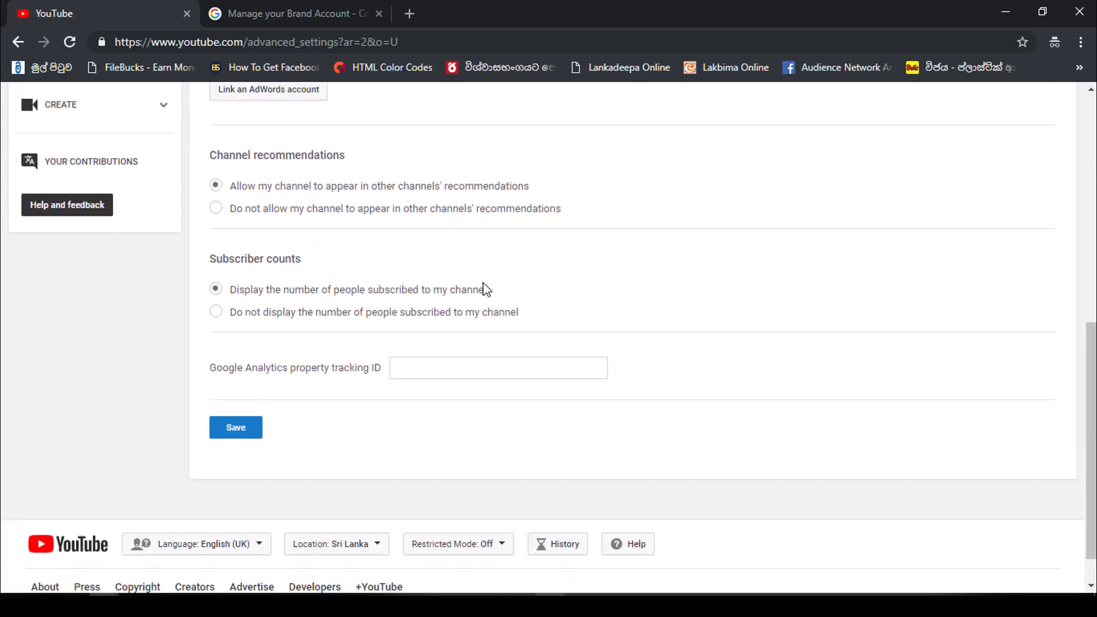
pyautogui.scroll(10, 484, 289)
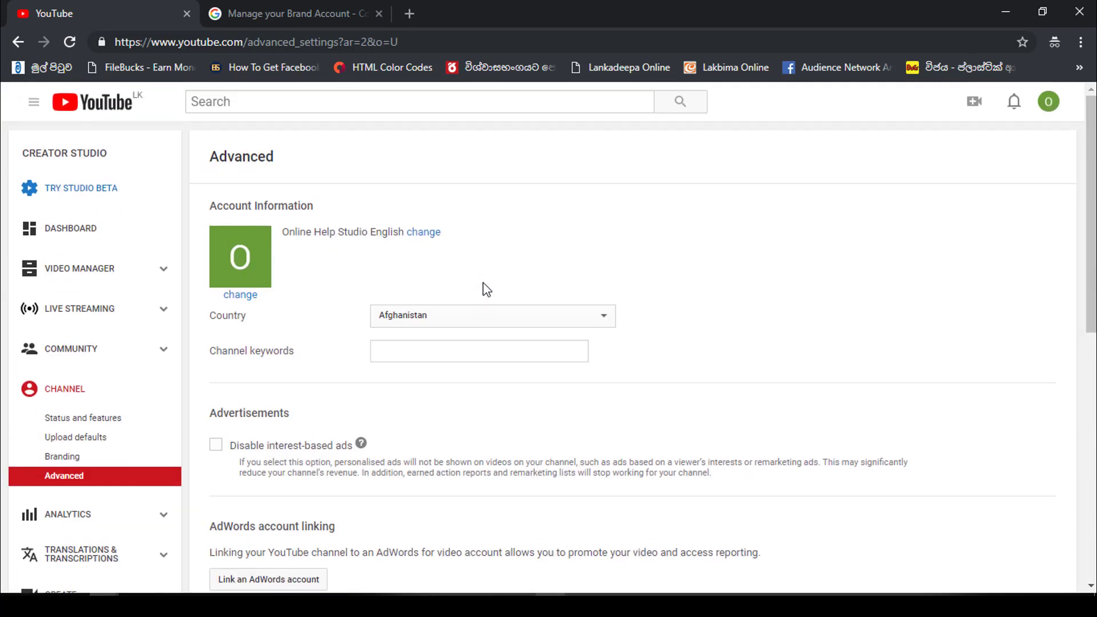
pyautogui.click(601, 322)
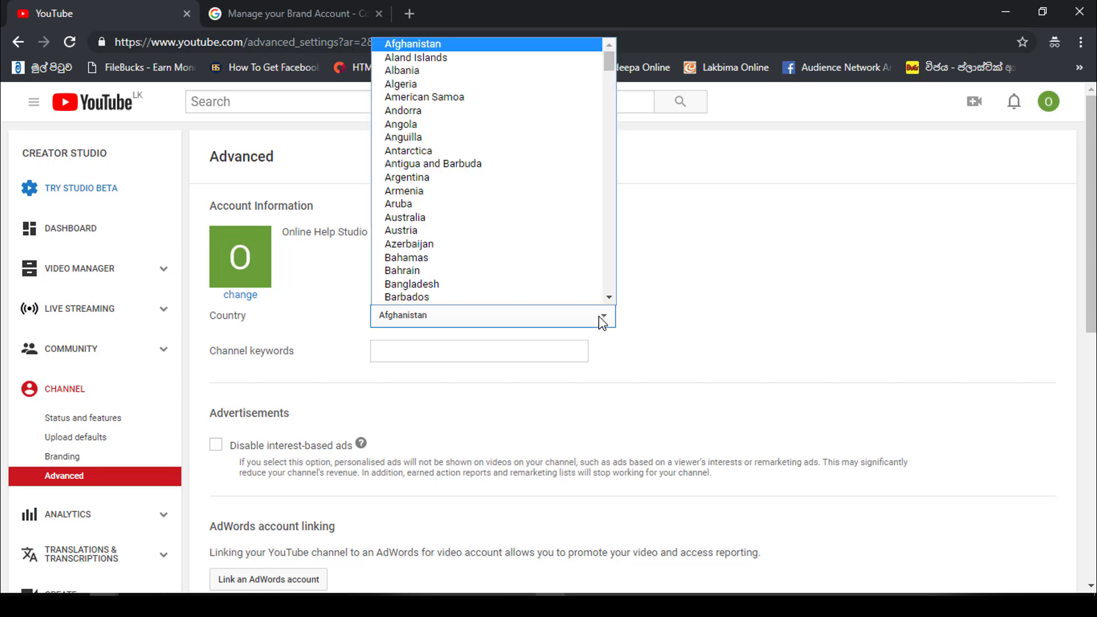
pyautogui.scroll(-3, 570, 287)
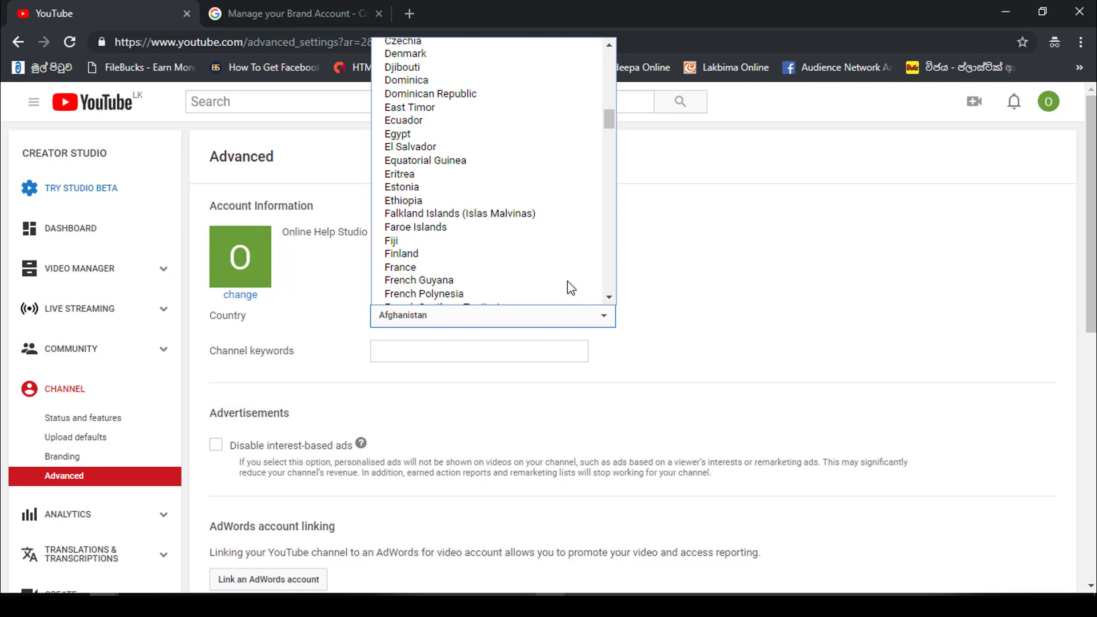
pyautogui.scroll(-5, 571, 287)
pyautogui.scroll(-20, 571, 288)
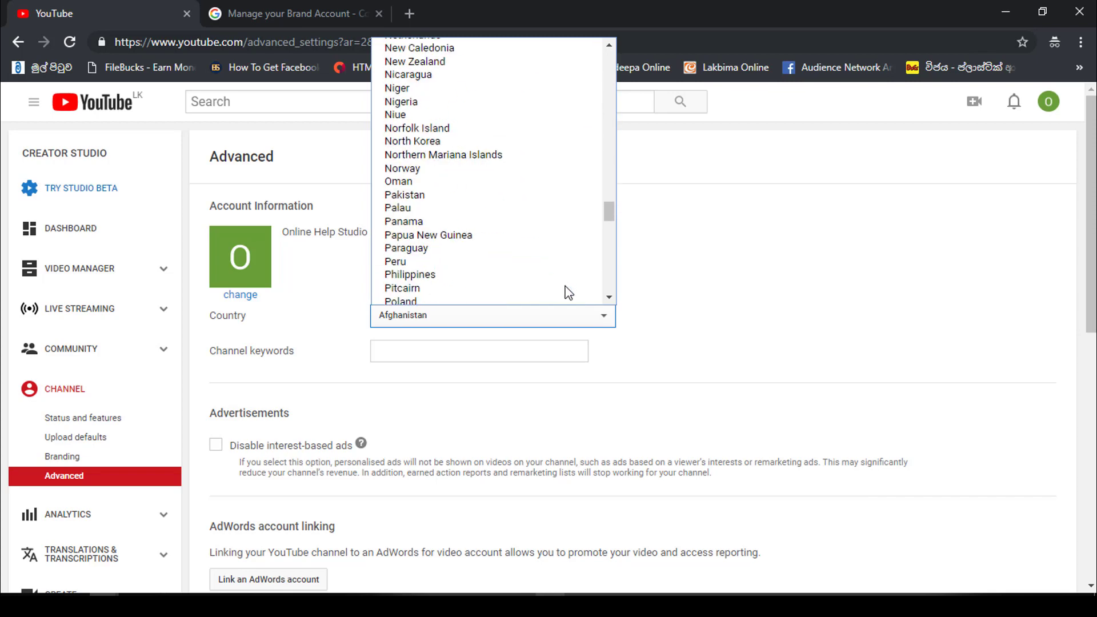
pyautogui.scroll(4, 526, 239)
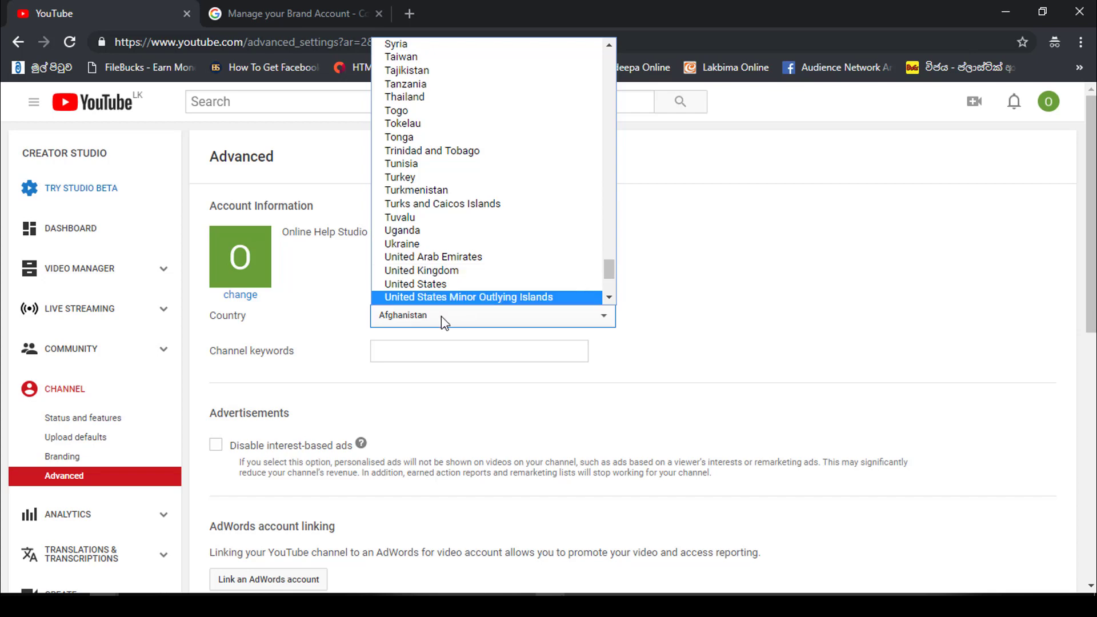
pyautogui.click(439, 284)
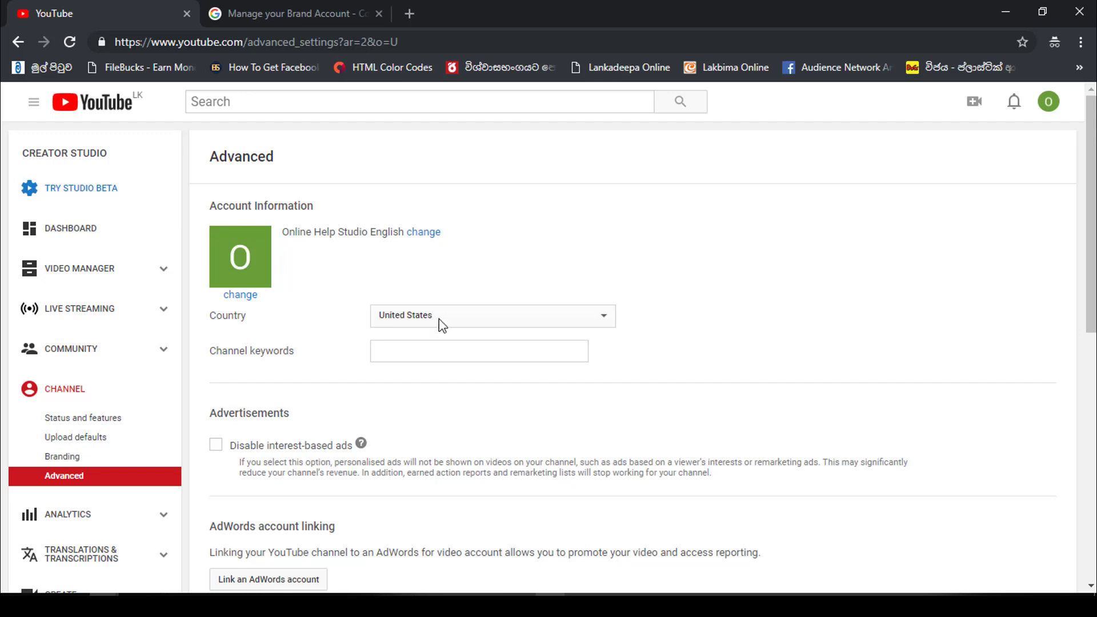
# Set the channel keywords to "online help" "Help youtube" and save the advanced channel settings
pyautogui.click(403, 353)
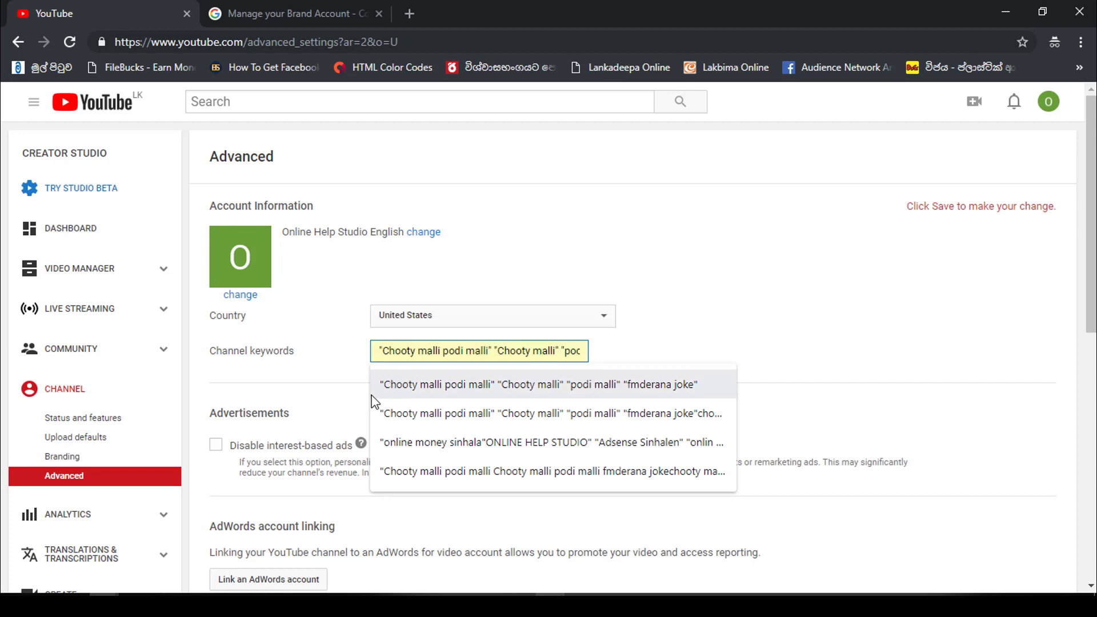
pyautogui.write('o')
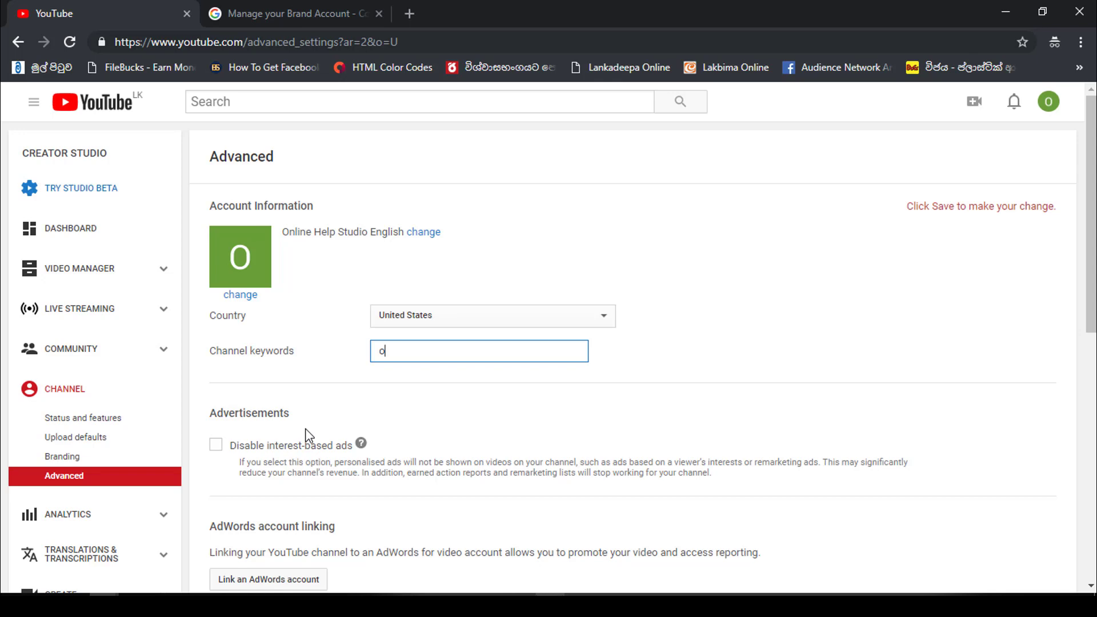
pyautogui.write('nline help')
pyautogui.click(379, 352)
pyautogui.write('"')
pyautogui.click(452, 351)
pyautogui.write('"Help')
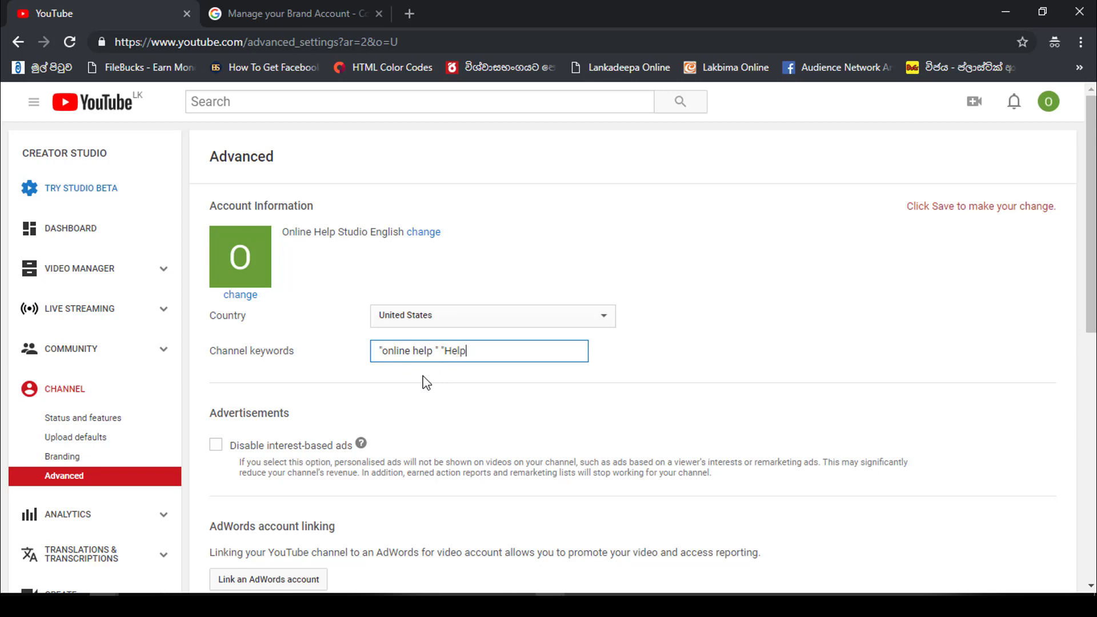
pyautogui.write(' youtube"')
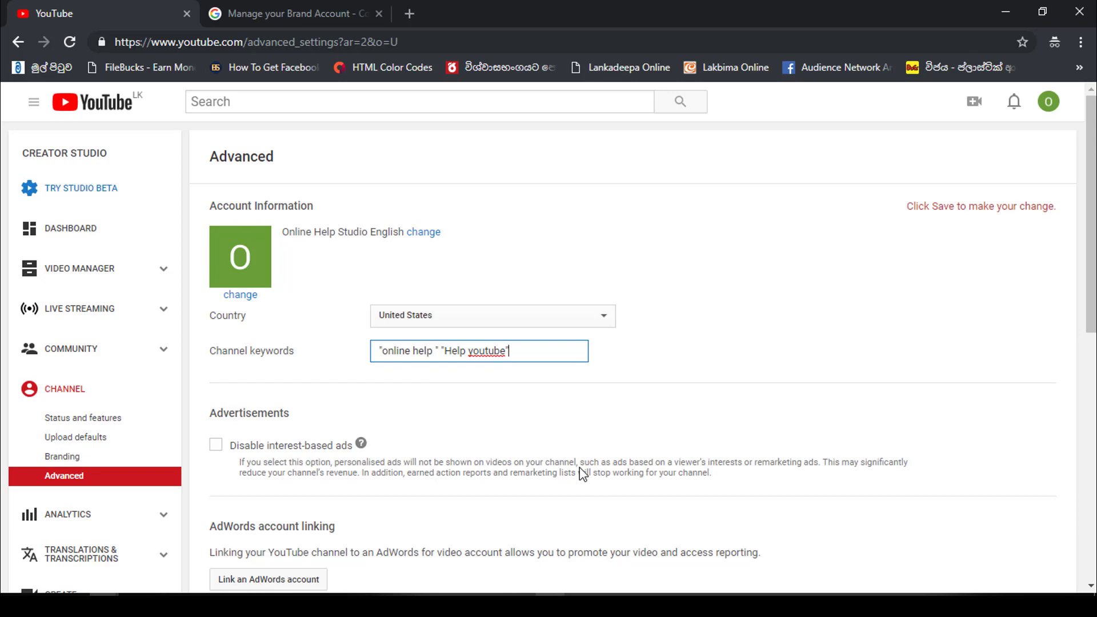
pyautogui.scroll(-4, 547, 421)
pyautogui.scroll(-5, 547, 421)
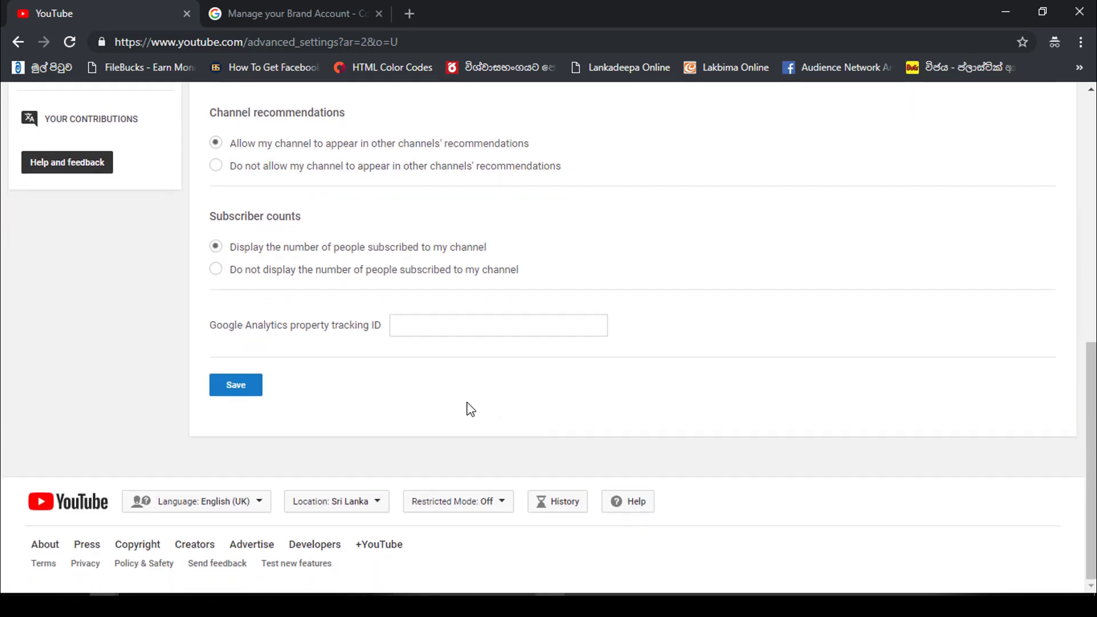
pyautogui.click(248, 396)
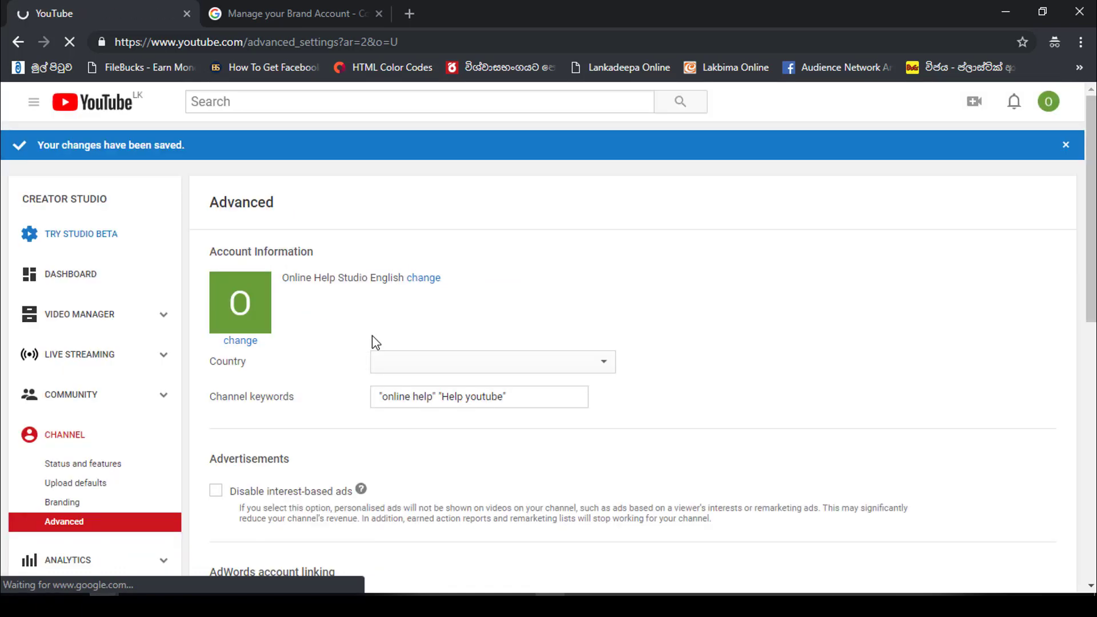
# Open the monetisation page through Enable in the channel's status and features, and review the application requirements
pyautogui.scroll(-1, 372, 337)
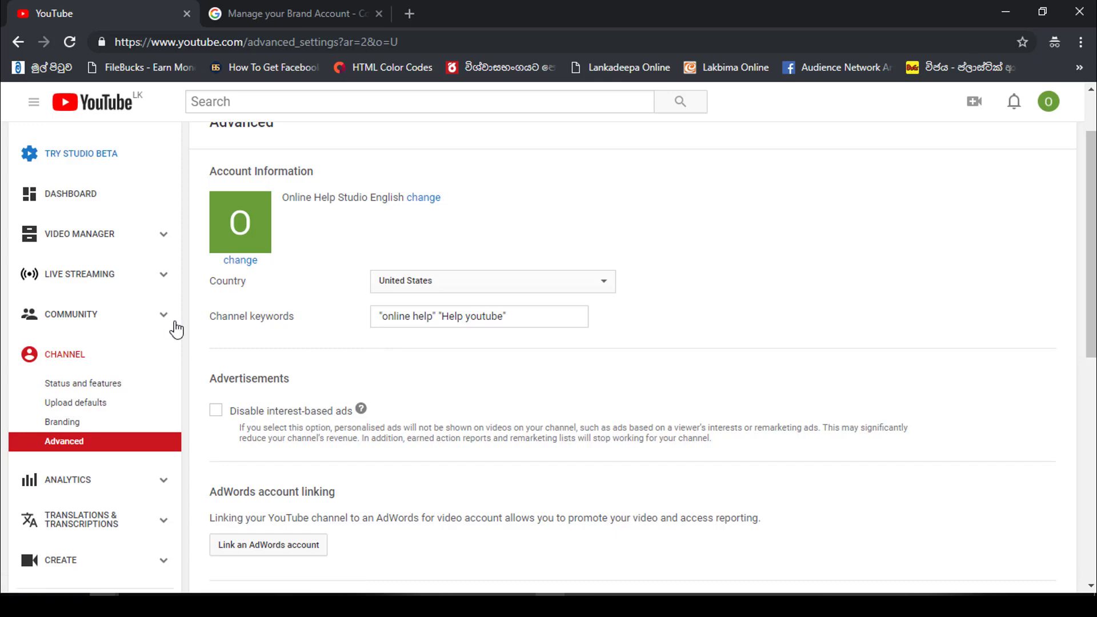
pyautogui.click(75, 392)
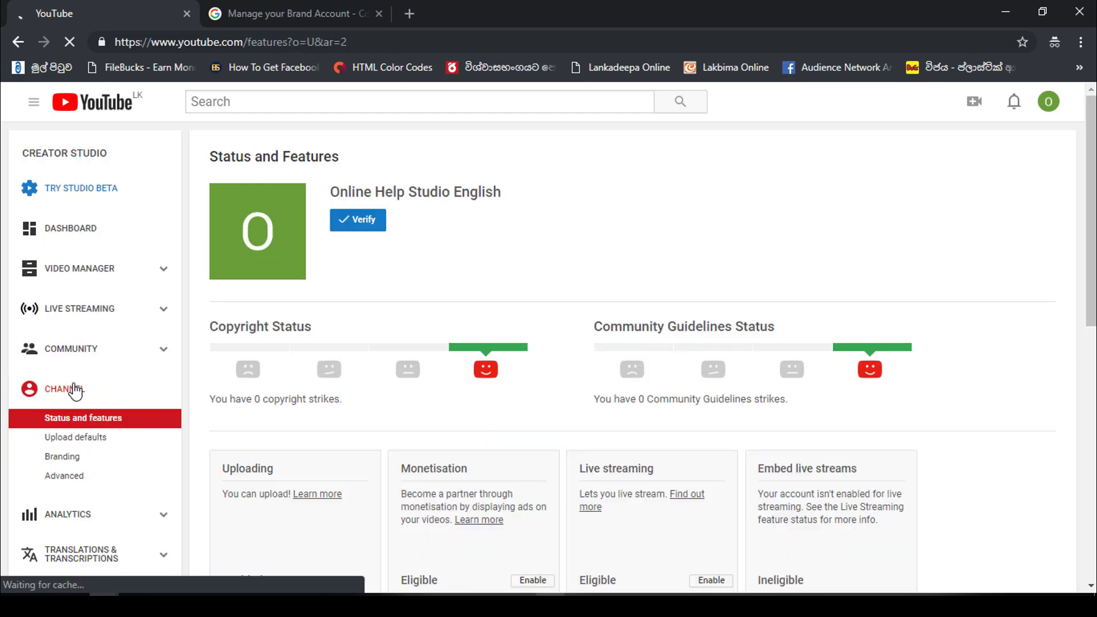
pyautogui.scroll(-3, 539, 378)
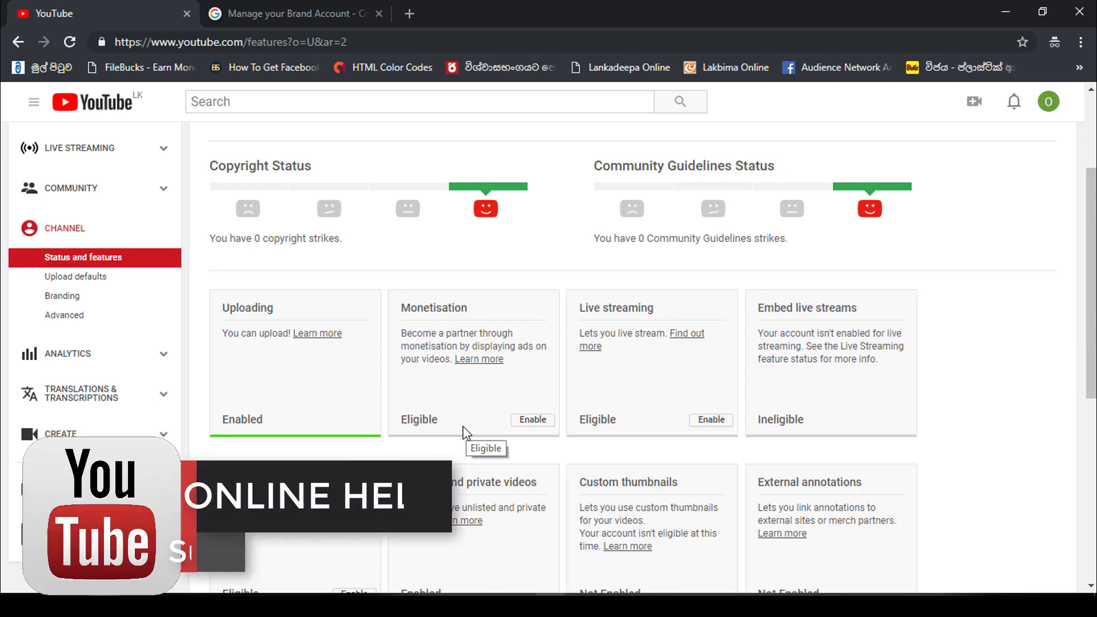
pyautogui.click(532, 423)
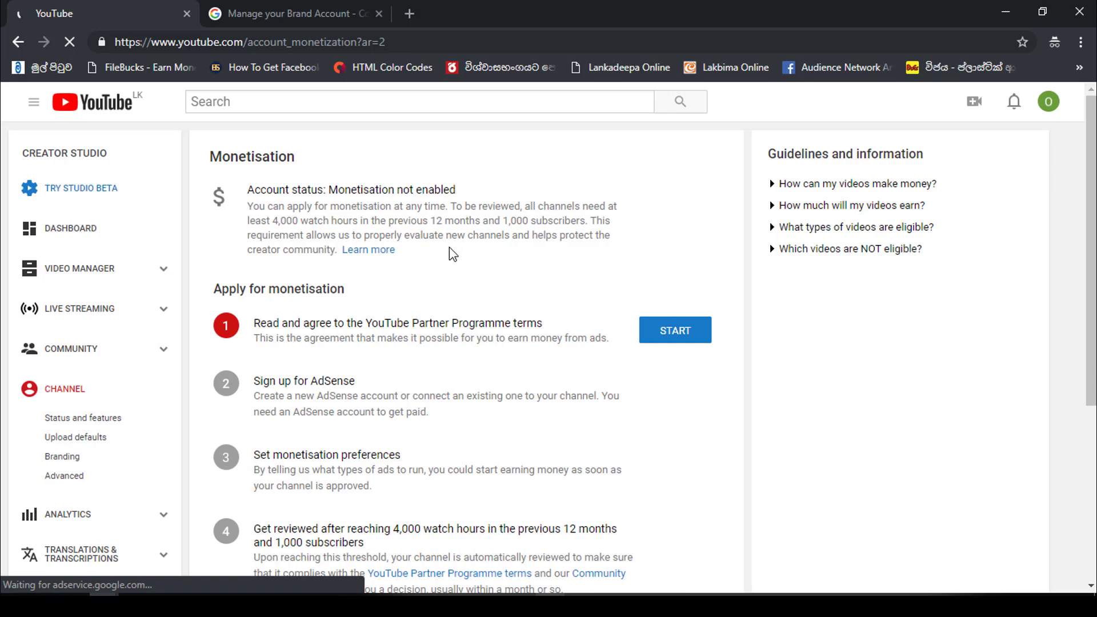
pyautogui.scroll(-3, 425, 280)
pyautogui.scroll(1, 317, 217)
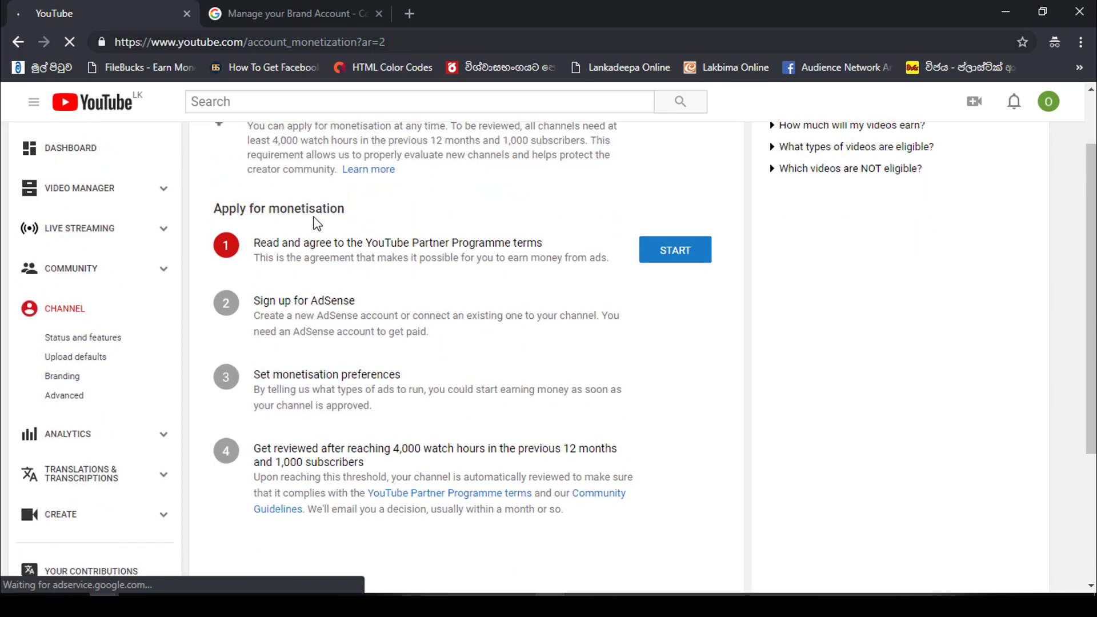
pyautogui.scroll(1, 314, 234)
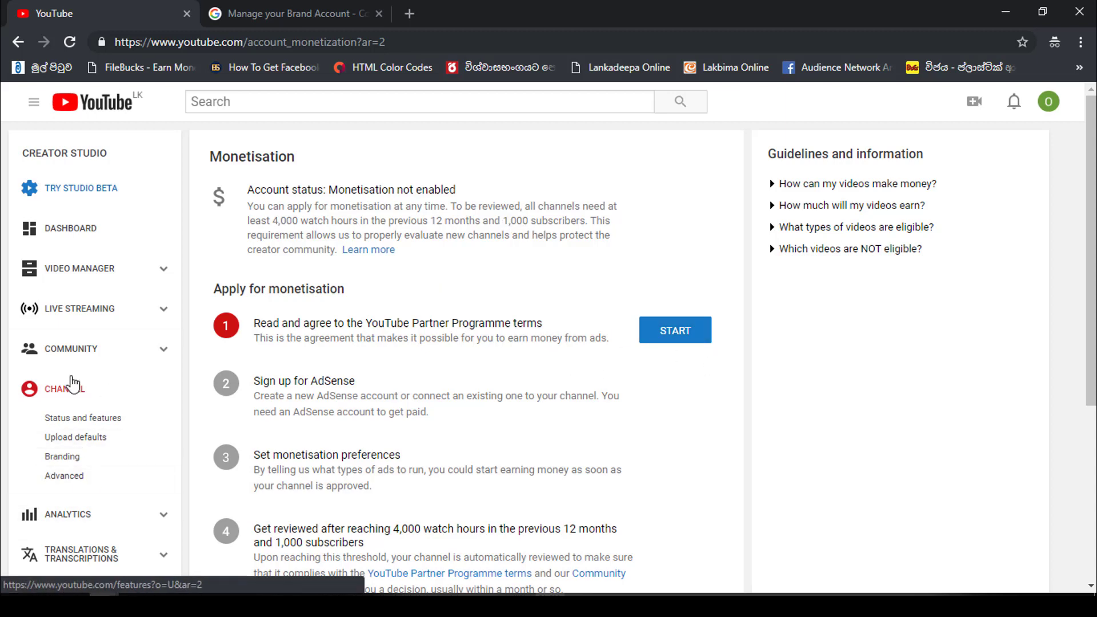
# Start the monetisation application and accept the YouTube Partner Programme terms, agreeing to all three statements
pyautogui.click(674, 335)
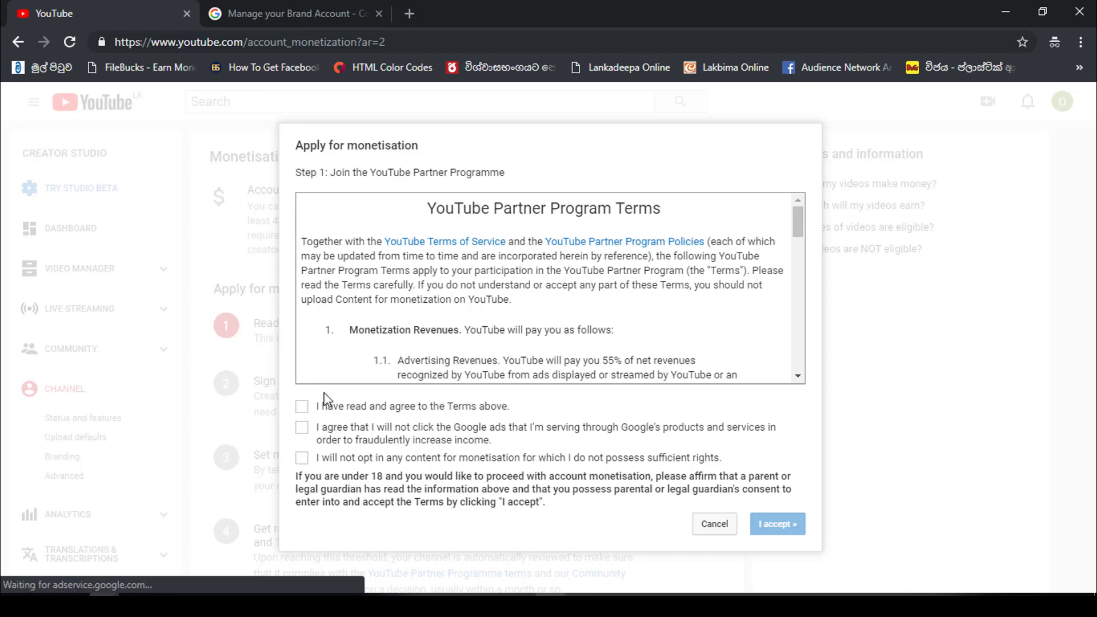
pyautogui.click(303, 407)
pyautogui.click(302, 428)
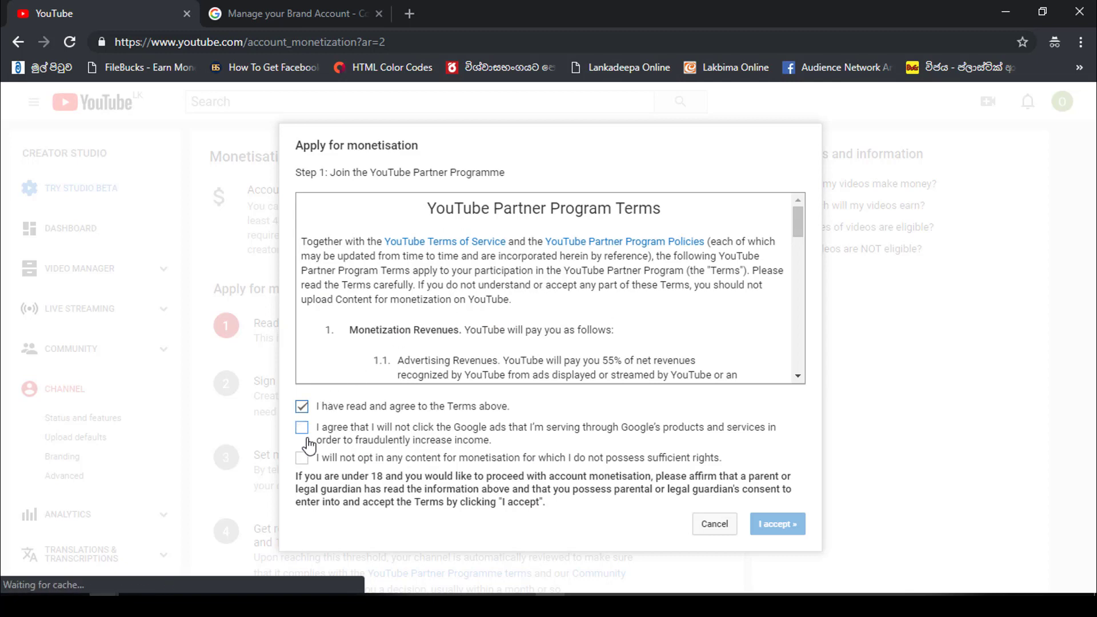
pyautogui.click(308, 459)
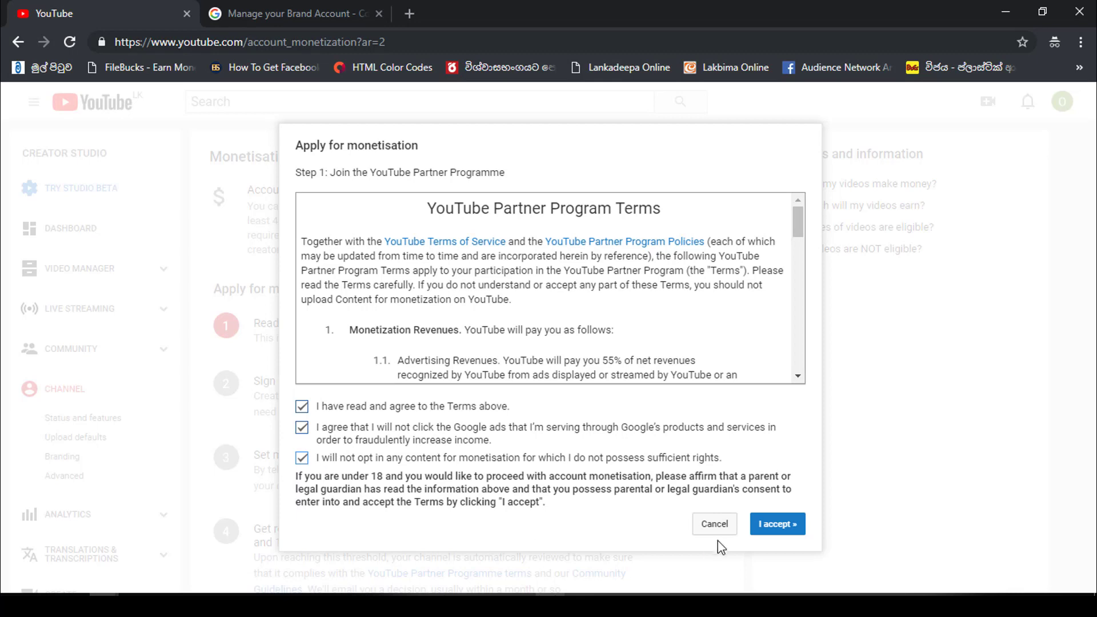
pyautogui.click(767, 525)
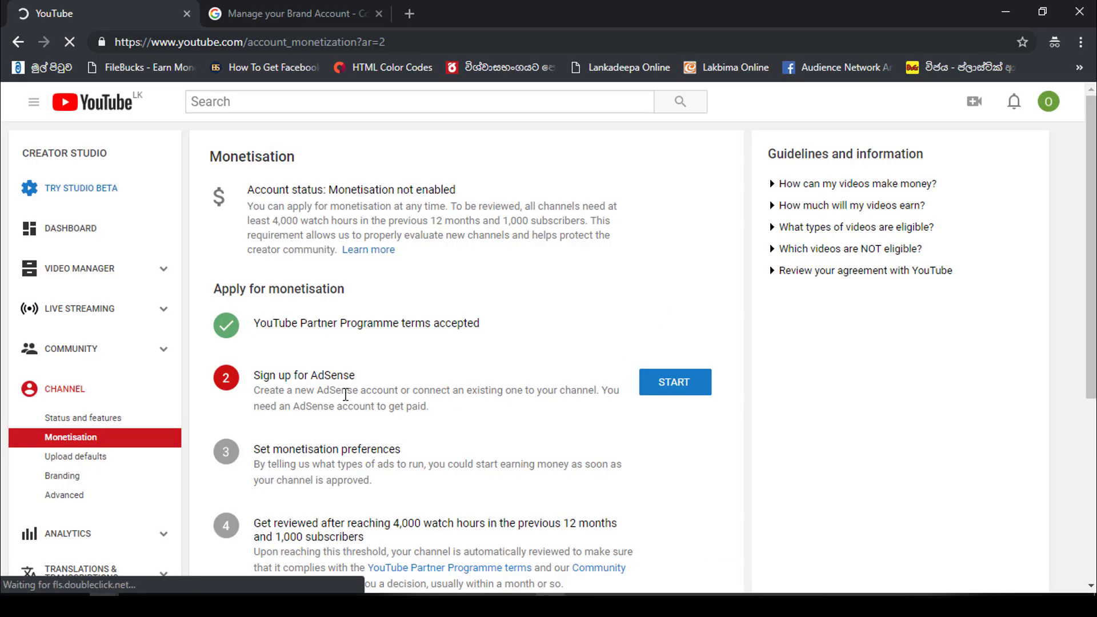
# Start the AdSense sign-up for the channel and continue to AdSense with the listed Google account
pyautogui.scroll(-1, 374, 394)
pyautogui.scroll(-1, 375, 393)
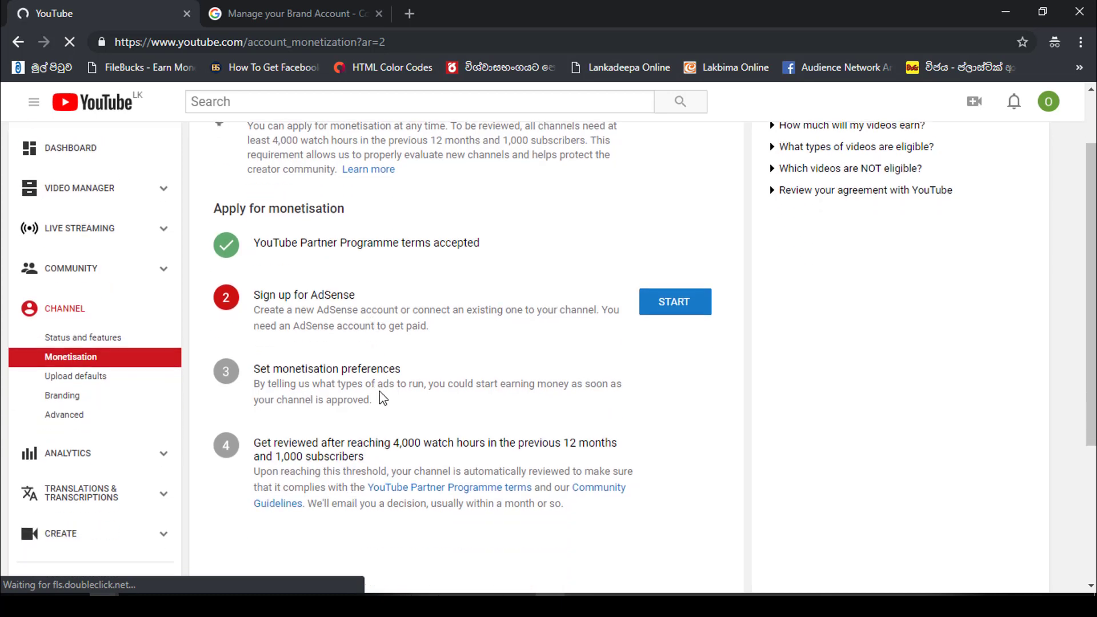
pyautogui.click(679, 312)
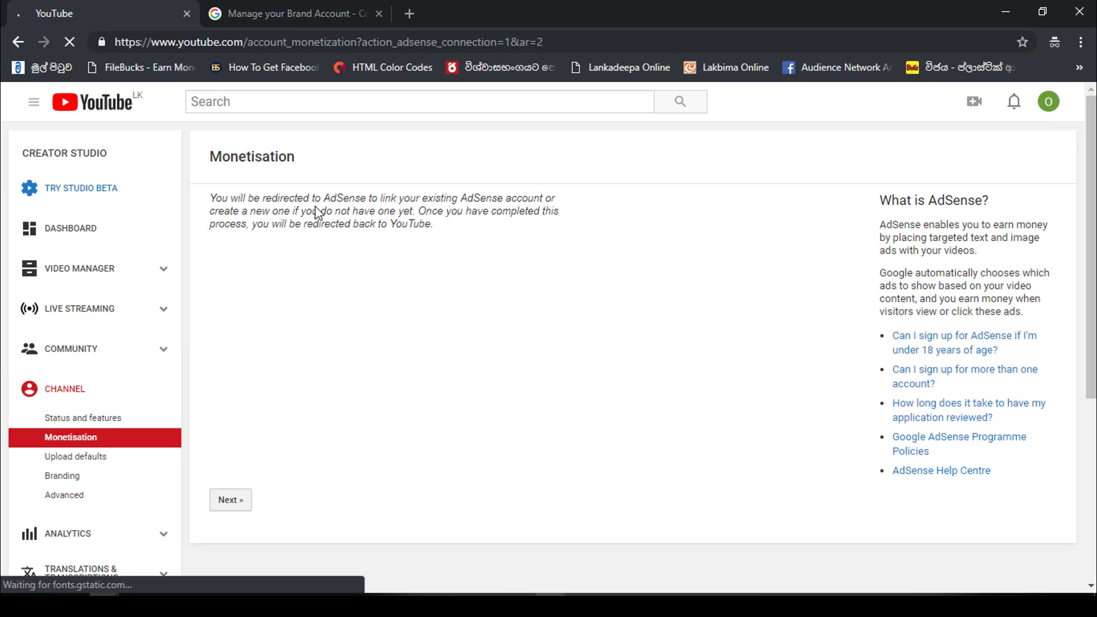
pyautogui.click(230, 505)
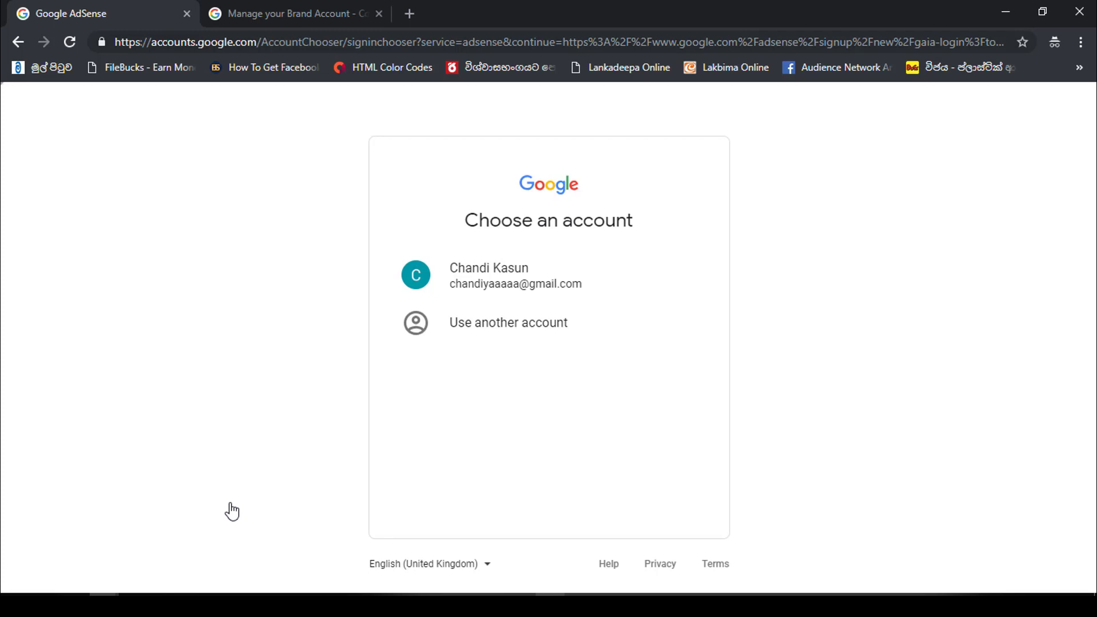
pyautogui.click(531, 280)
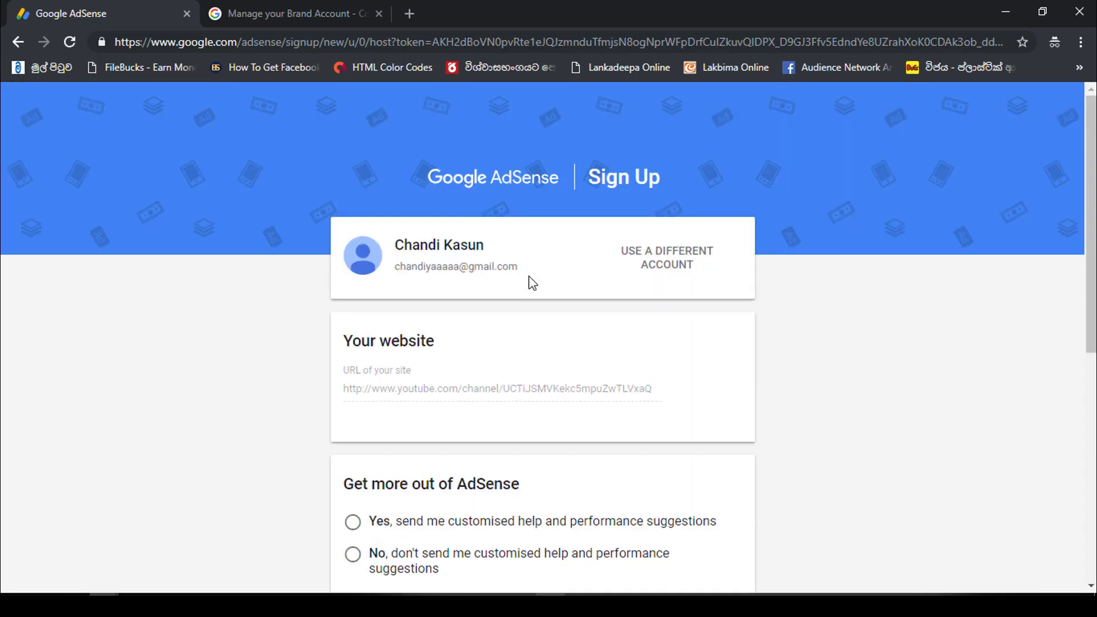
# Review the AdSense sign-up form and opt in to customised help and performance suggestions
pyautogui.scroll(-3, 528, 285)
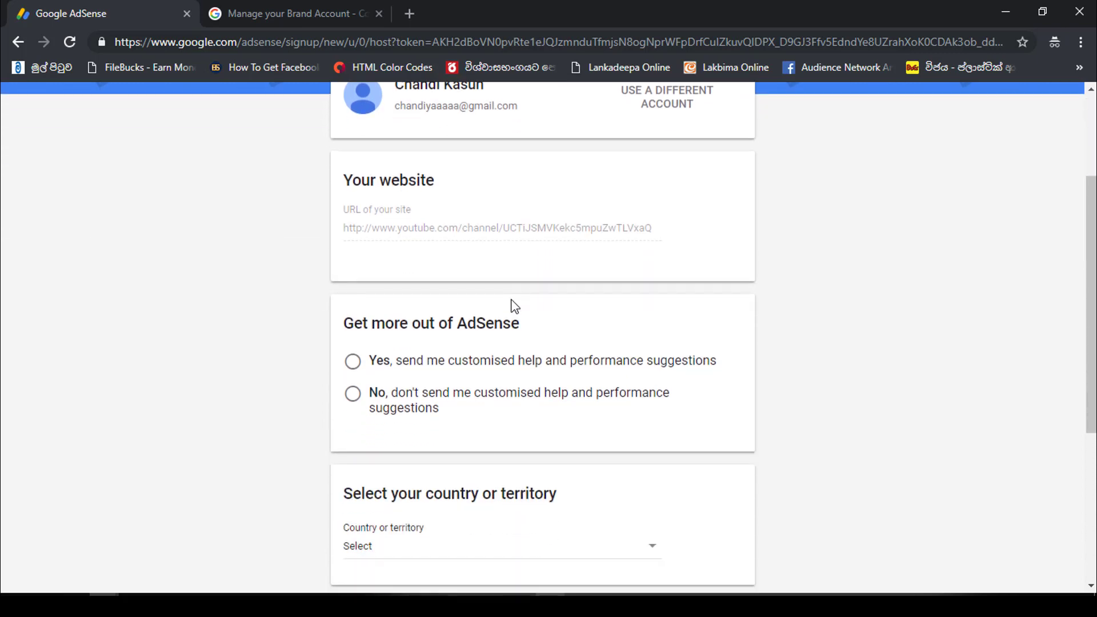
pyautogui.scroll(1, 520, 311)
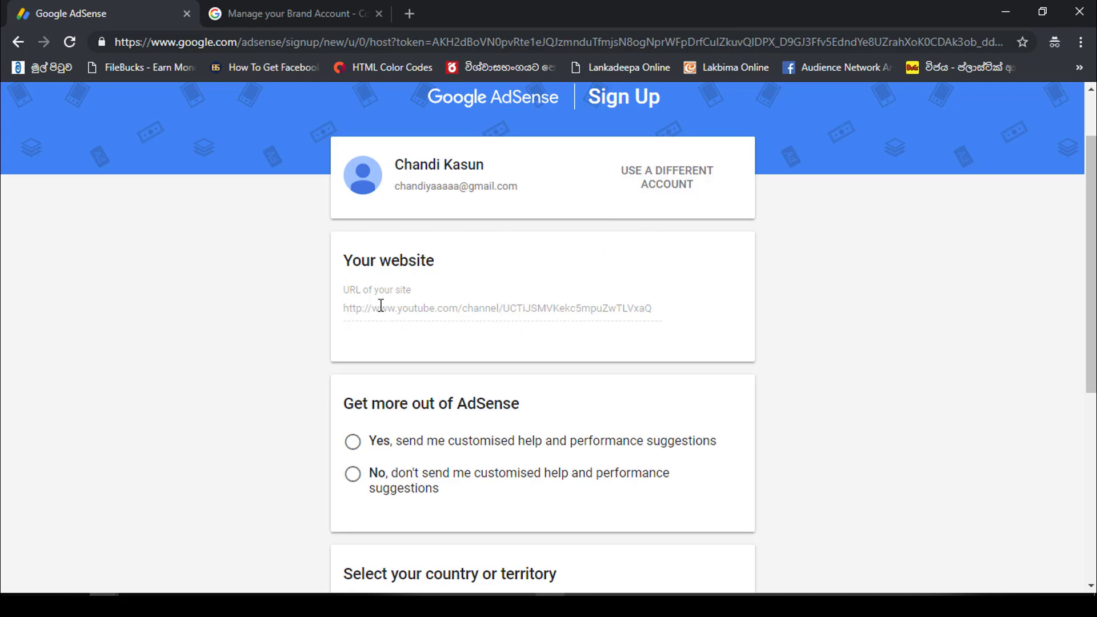
pyautogui.scroll(-4, 380, 306)
pyautogui.scroll(3, 380, 312)
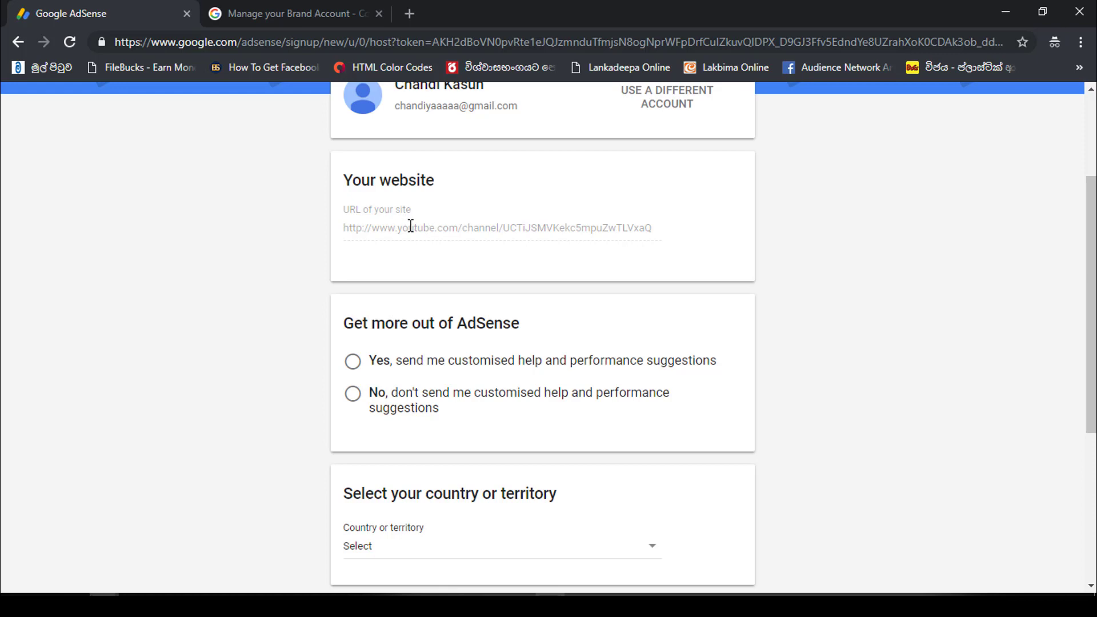
pyautogui.scroll(-1, 410, 226)
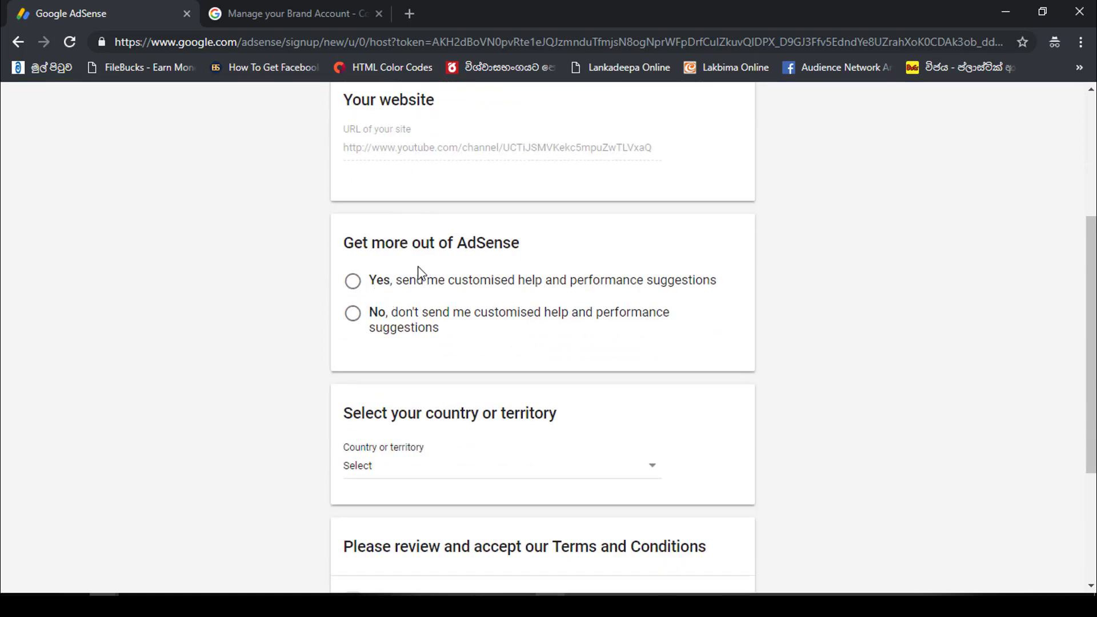
pyautogui.click(352, 284)
# Set the country or territory in the AdSense sign-up form to Sri Lanka
pyautogui.scroll(-2, 429, 330)
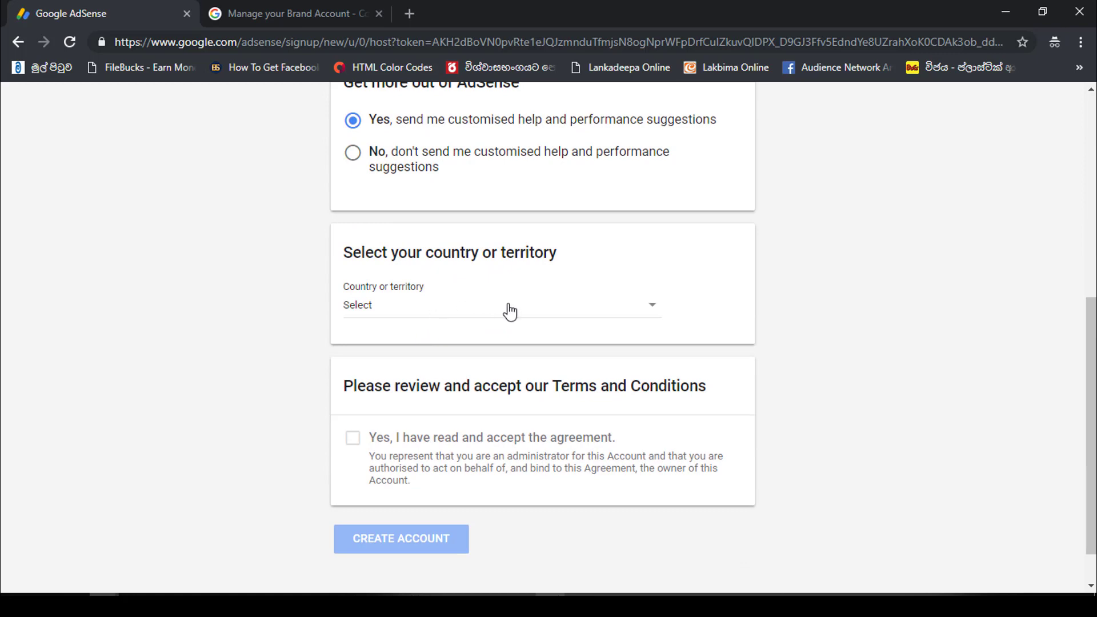
pyautogui.click(651, 309)
pyautogui.scroll(-20, 645, 309)
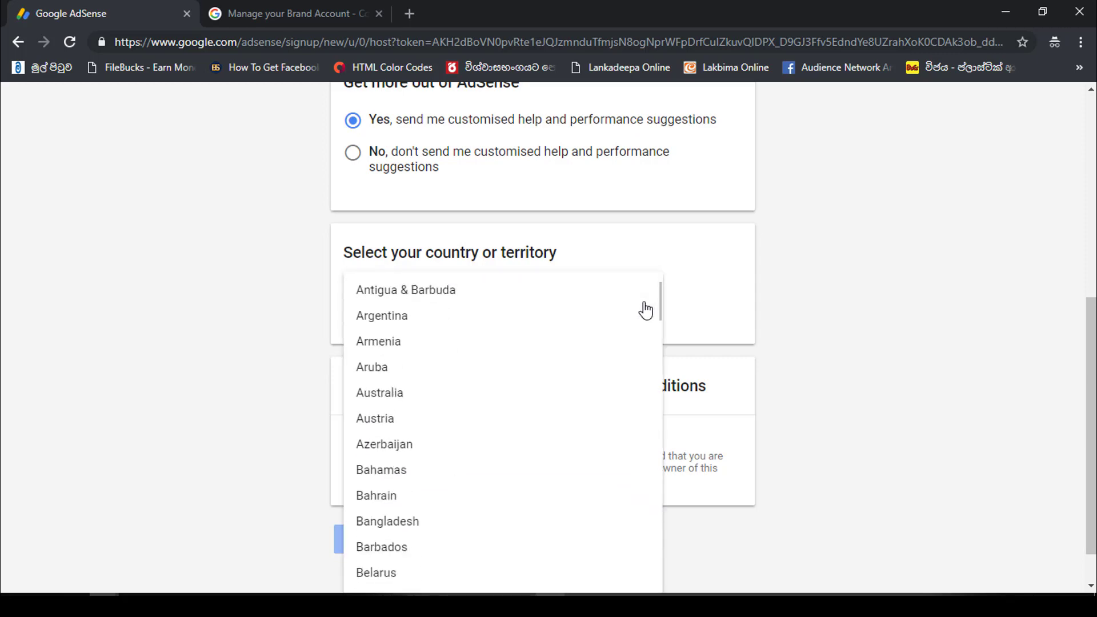
pyautogui.scroll(-20, 643, 311)
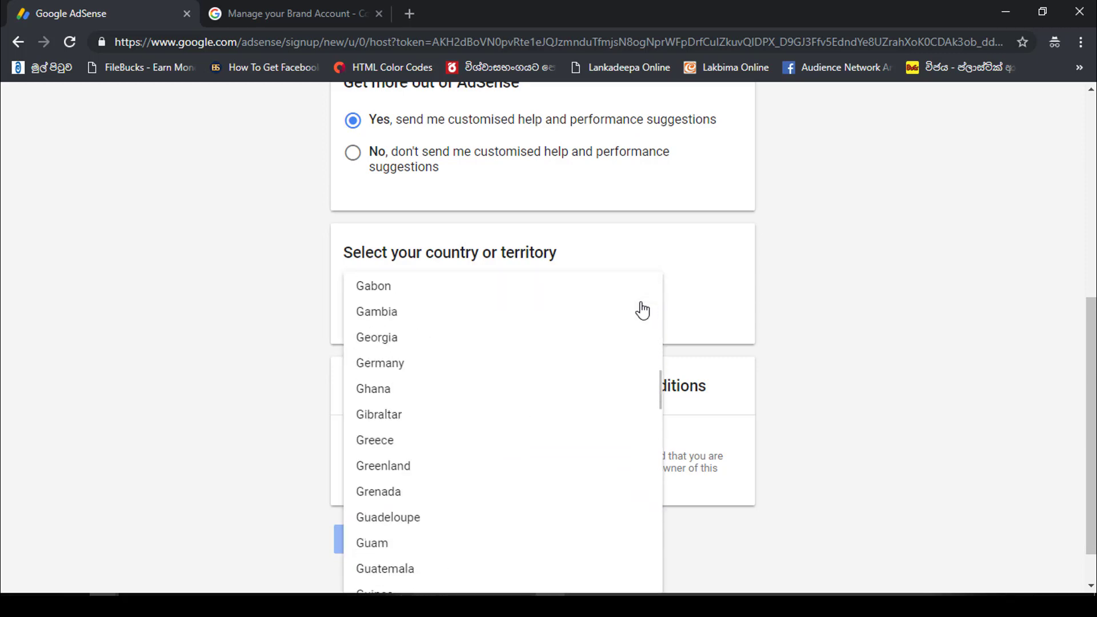
pyautogui.scroll(-17, 643, 311)
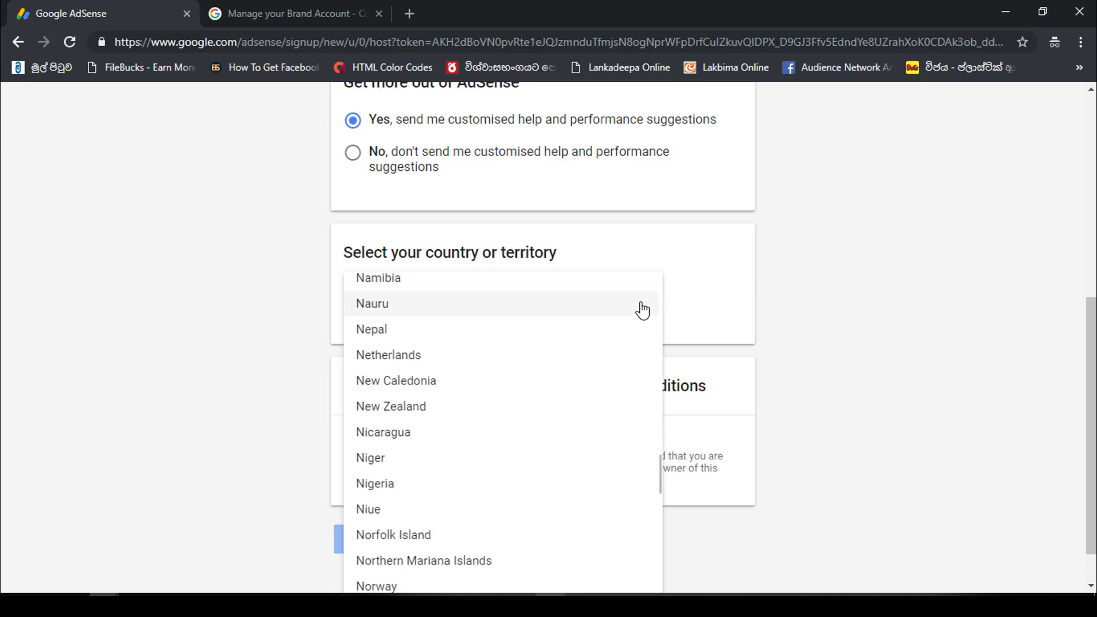
pyautogui.scroll(-20, 643, 310)
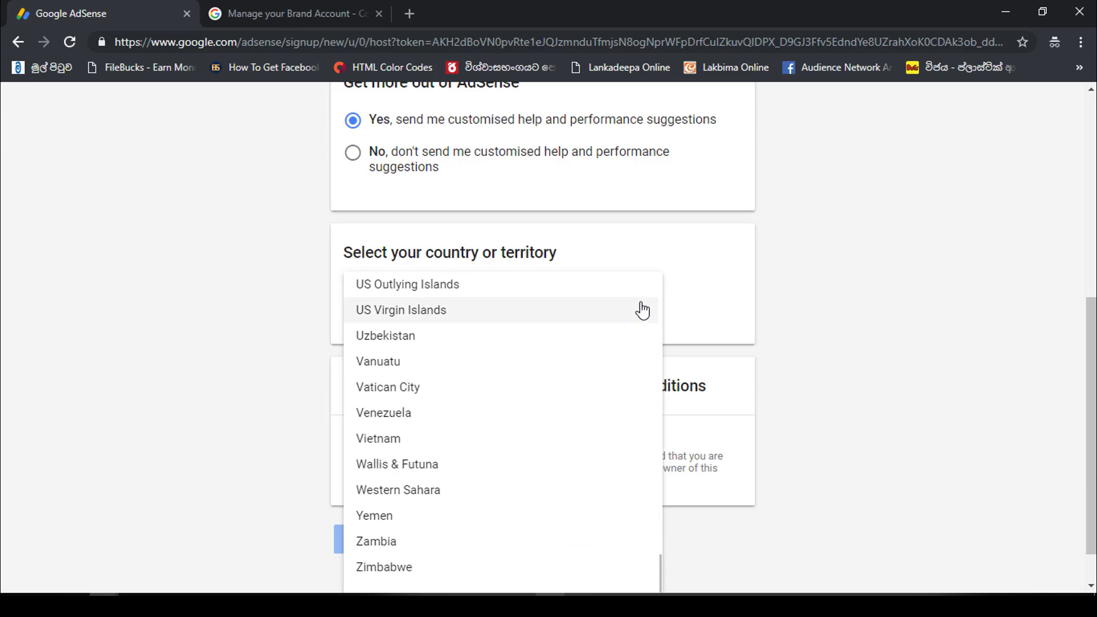
pyautogui.scroll(17, 643, 310)
pyautogui.scroll(1, 638, 309)
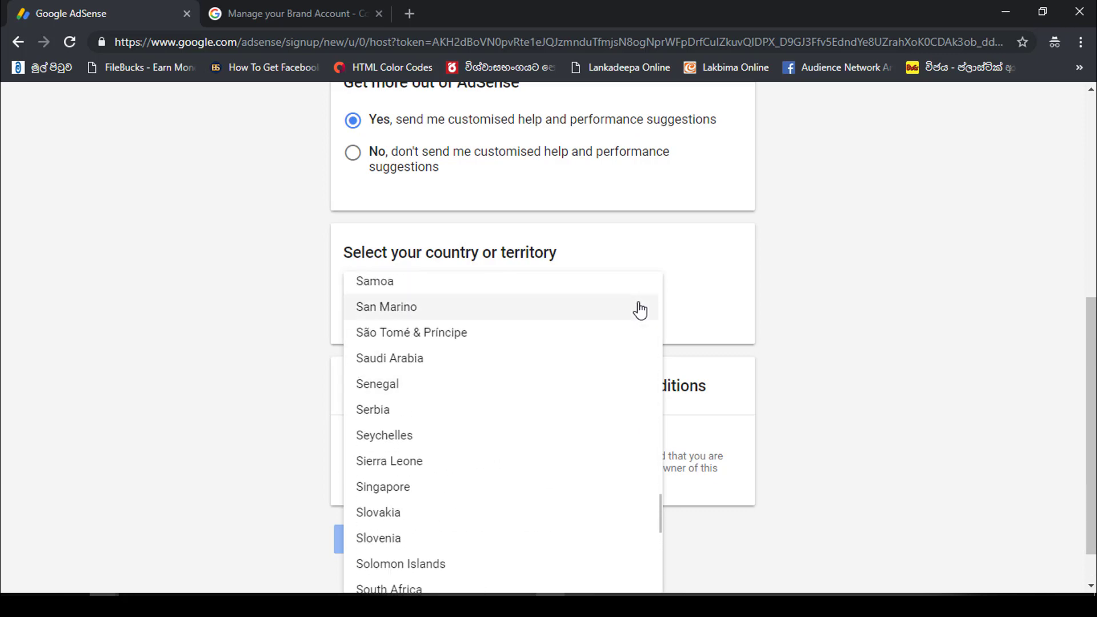
pyautogui.scroll(-7, 534, 384)
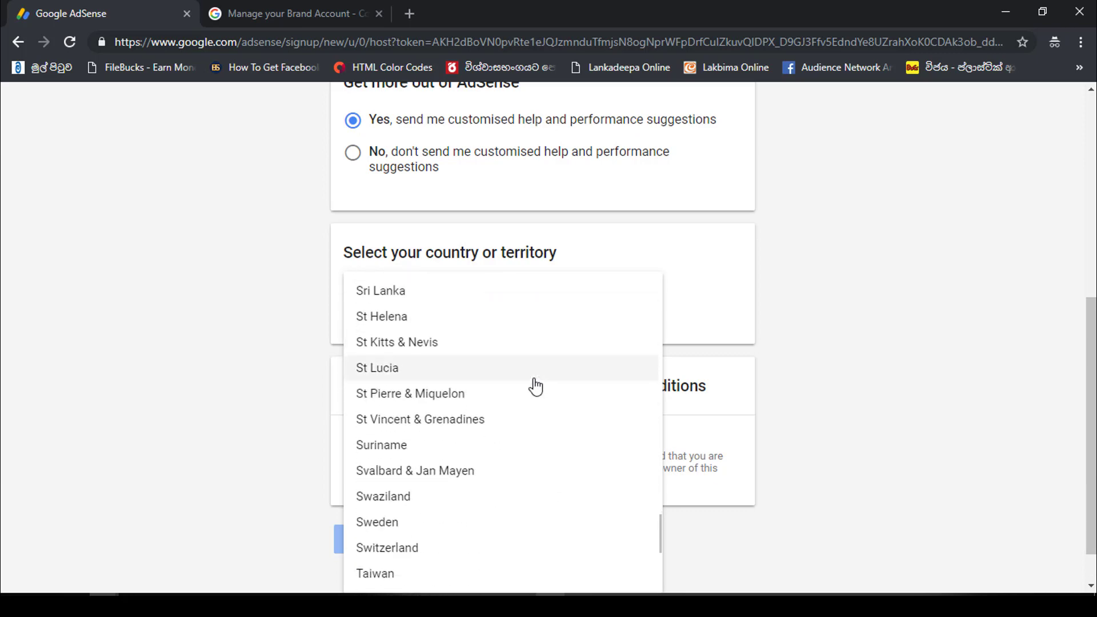
pyautogui.scroll(-3, 534, 385)
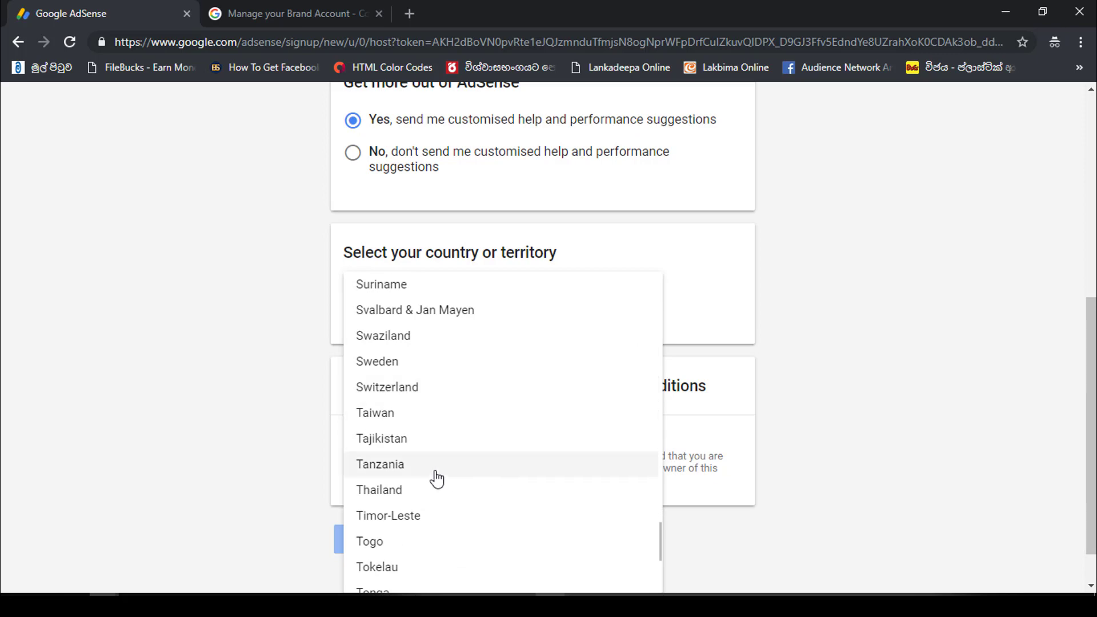
pyautogui.scroll(3, 421, 411)
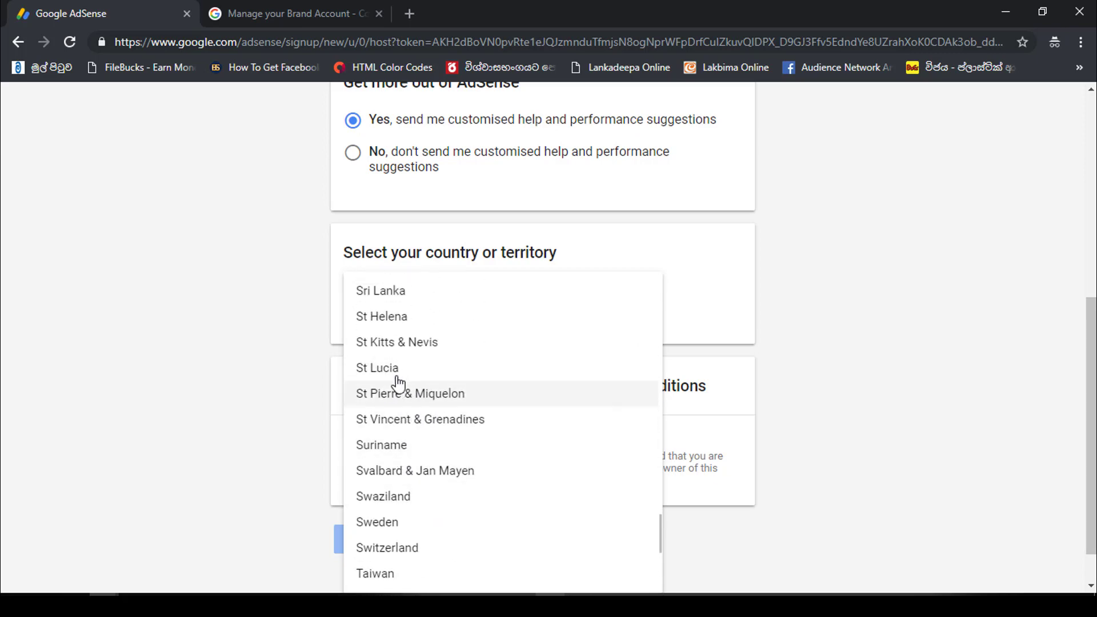
pyautogui.scroll(1, 400, 382)
pyautogui.scroll(1, 400, 382)
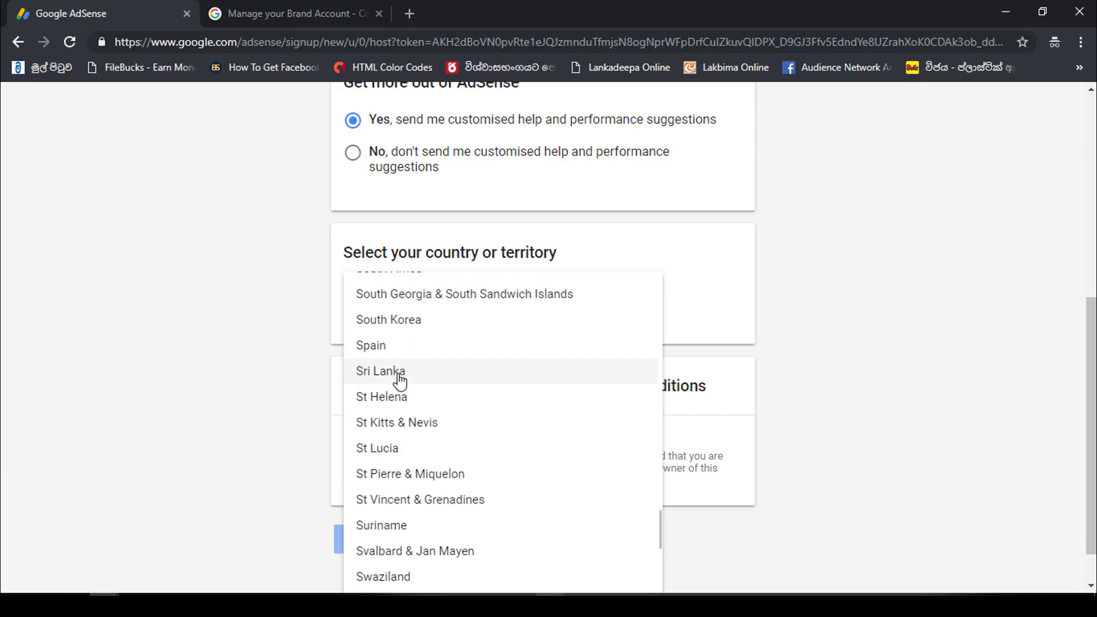
pyautogui.click(399, 376)
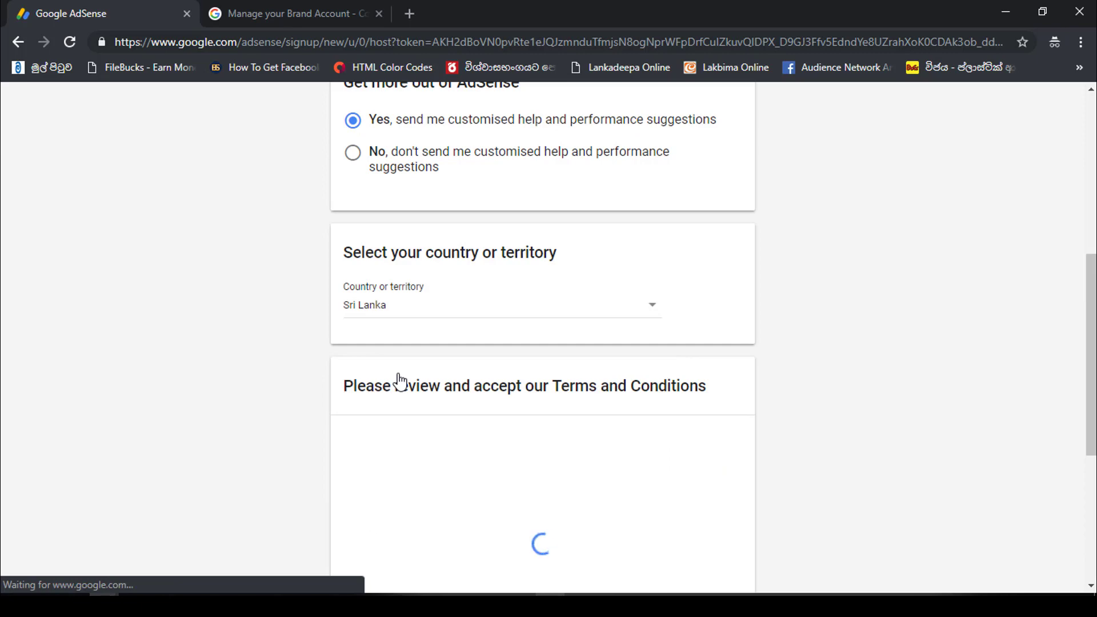
# Accept the AdSense Terms and Conditions and create the account, getting started past the welcome slides
pyautogui.scroll(-4, 399, 380)
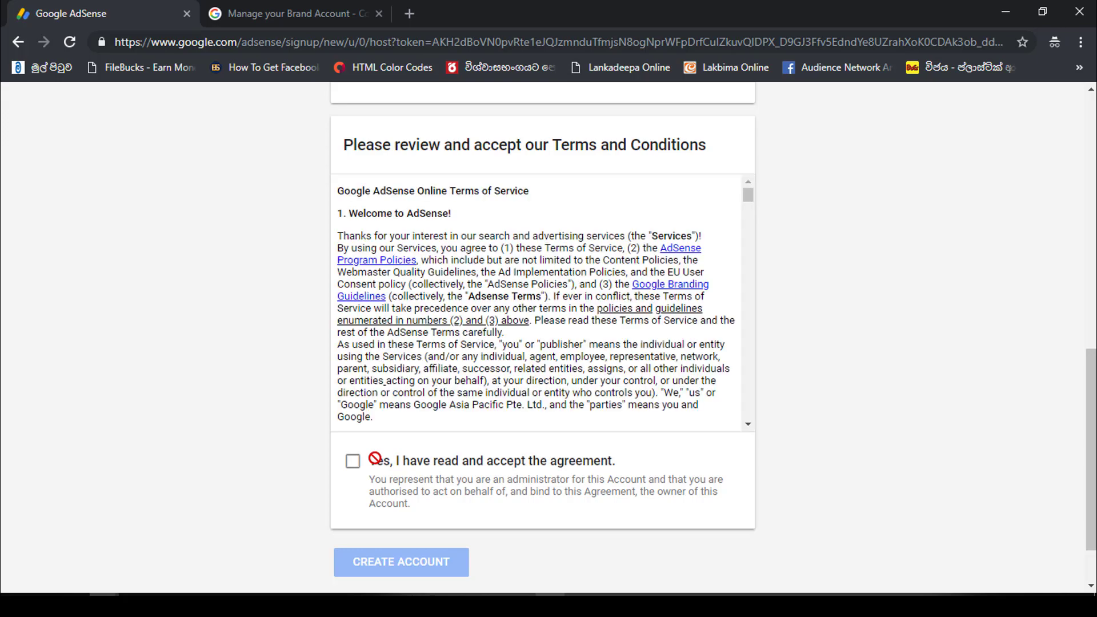
pyautogui.scroll(-15, 471, 362)
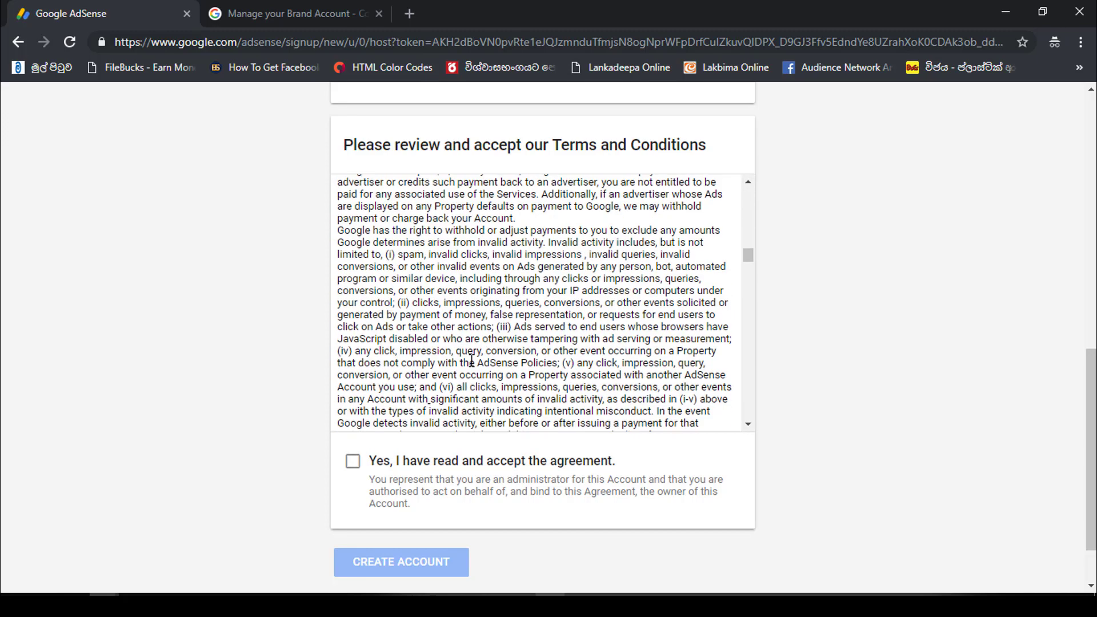
pyautogui.scroll(-15, 471, 361)
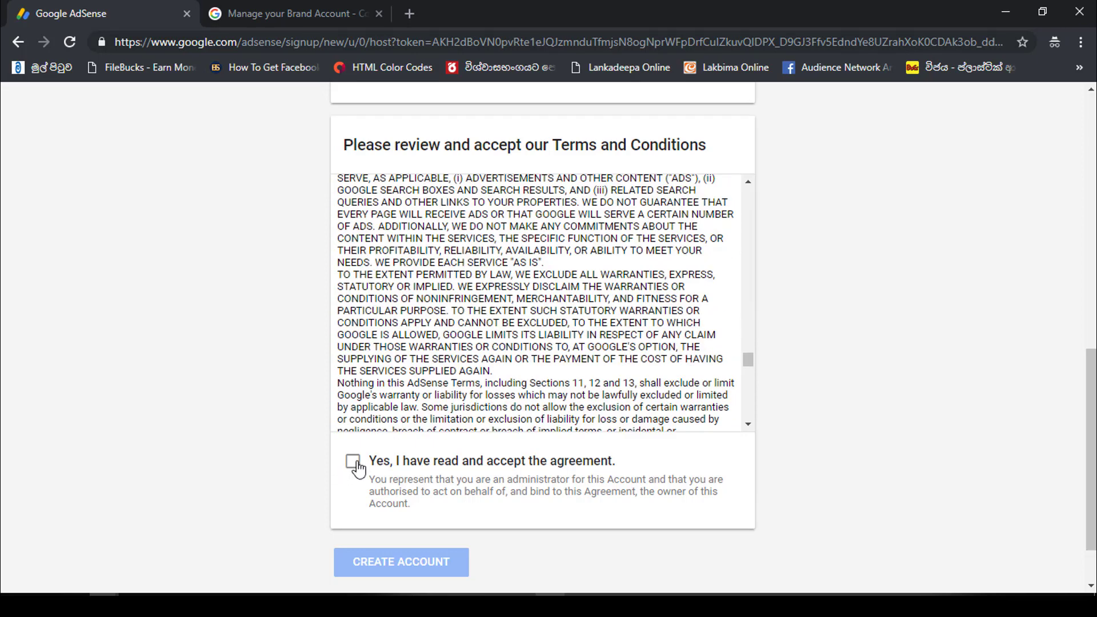
pyautogui.click(354, 463)
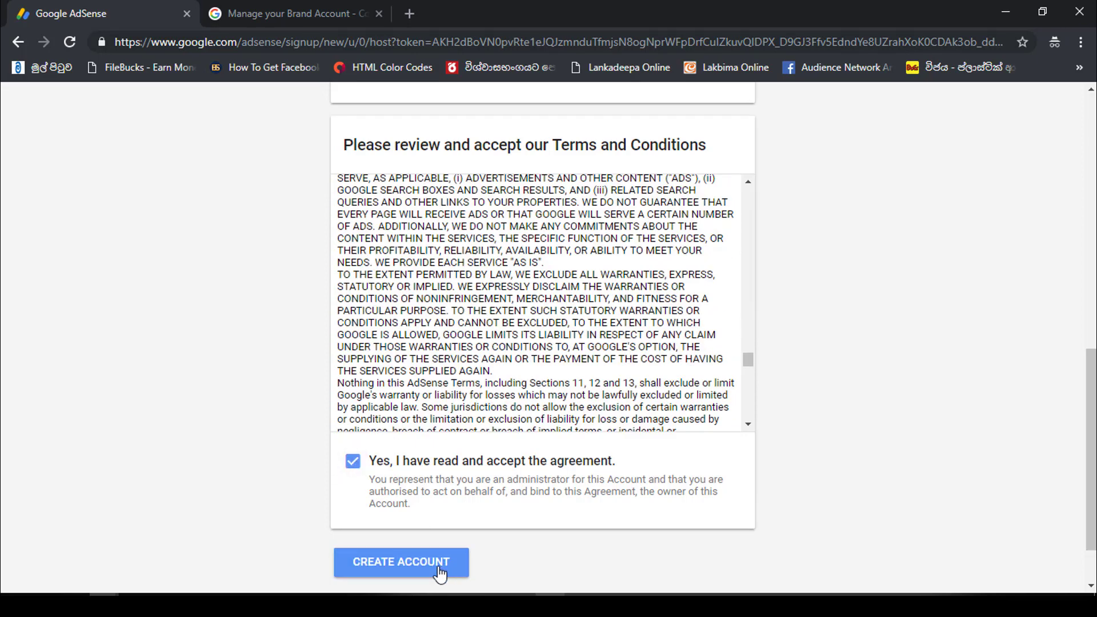
pyautogui.click(440, 571)
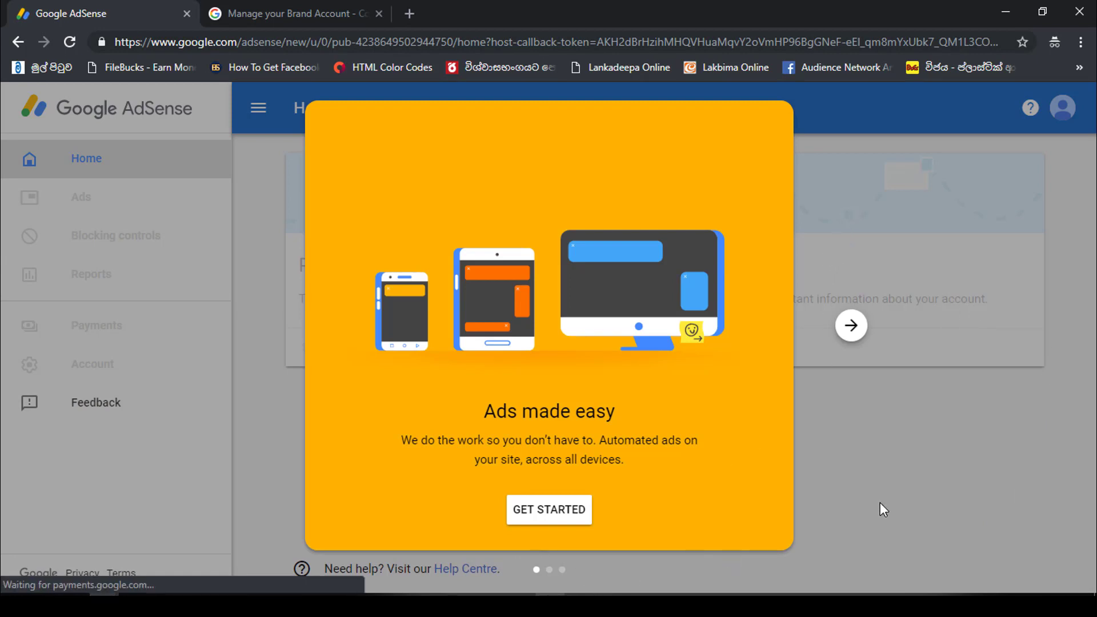
pyautogui.doubleClick(851, 325)
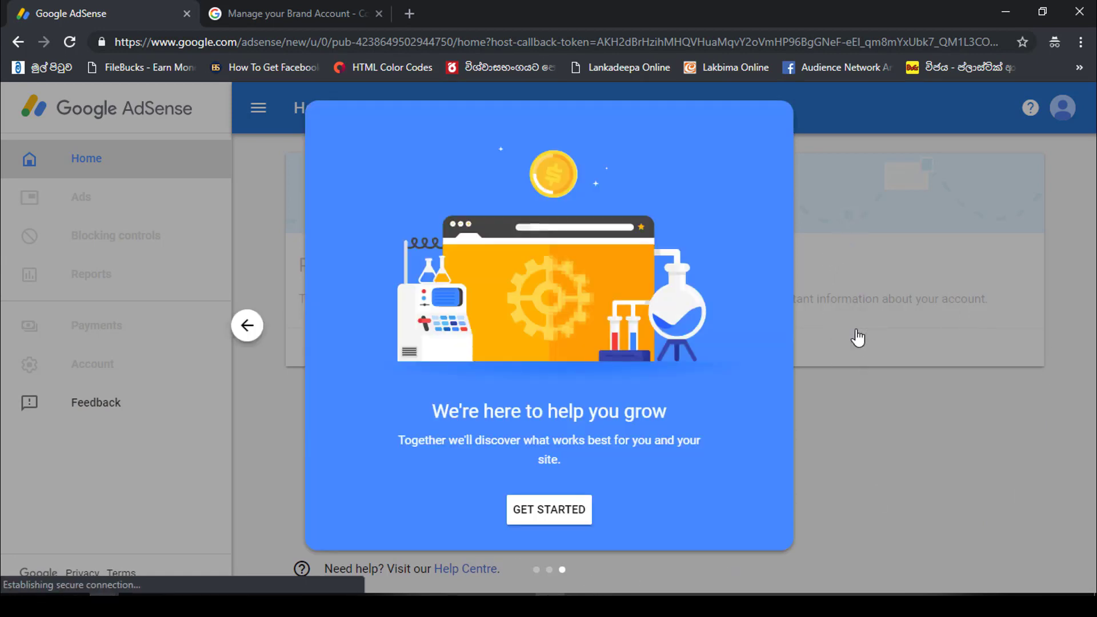
pyautogui.click(547, 515)
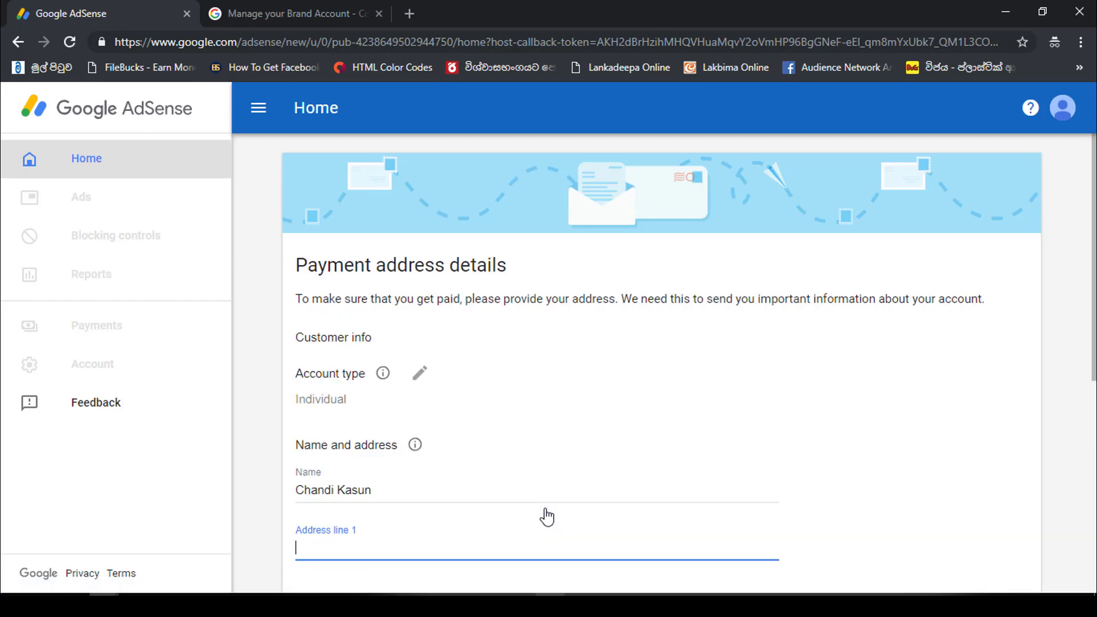
# Examine the payment address details form, from account type and name down to the address, postcode and phone fields
pyautogui.scroll(-1, 573, 412)
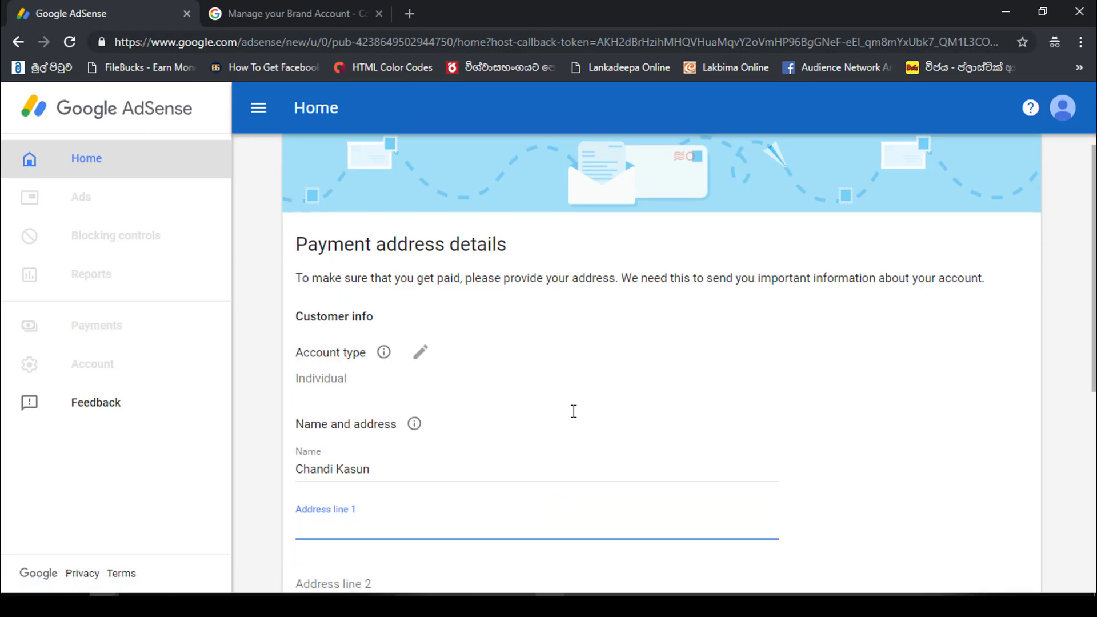
pyautogui.scroll(-3, 574, 413)
pyautogui.scroll(2, 448, 307)
pyautogui.scroll(-1, 452, 309)
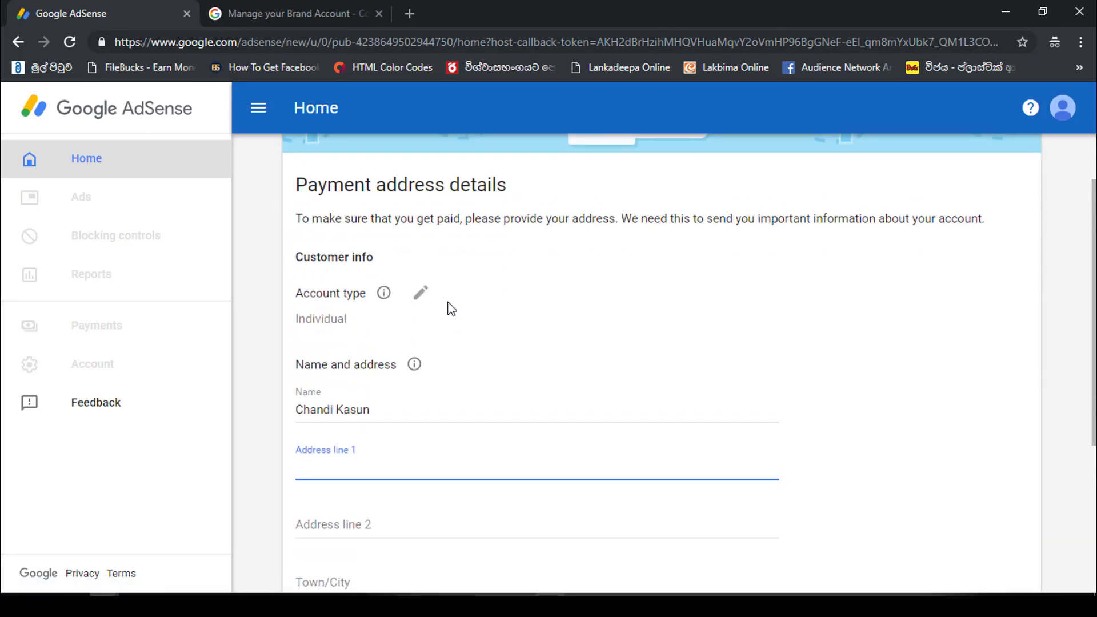
pyautogui.scroll(-4, 451, 309)
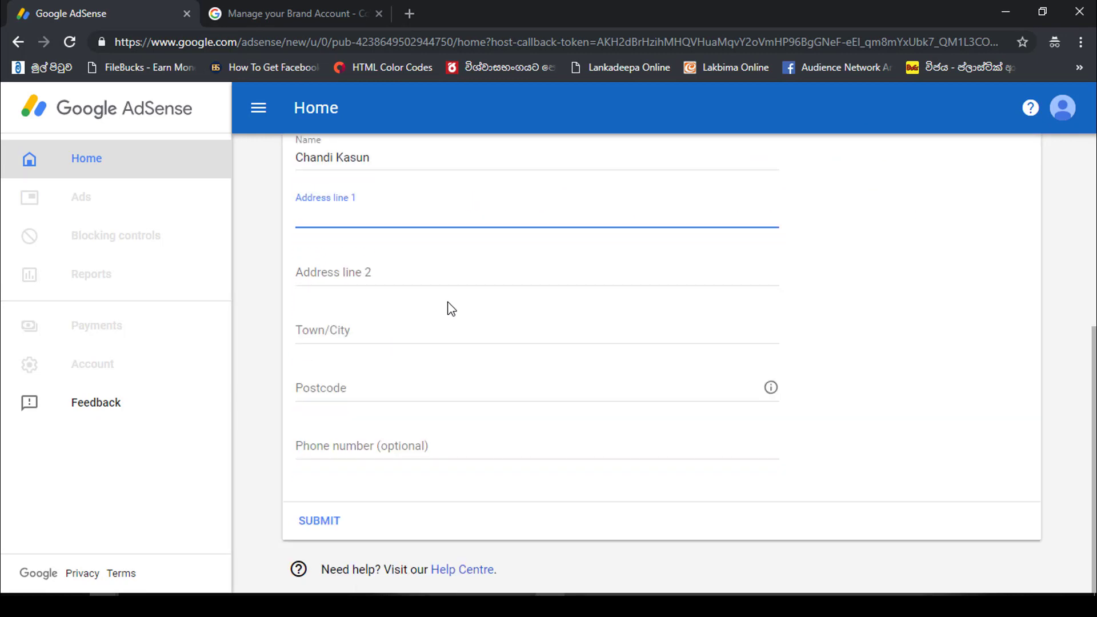
pyautogui.scroll(5, 451, 309)
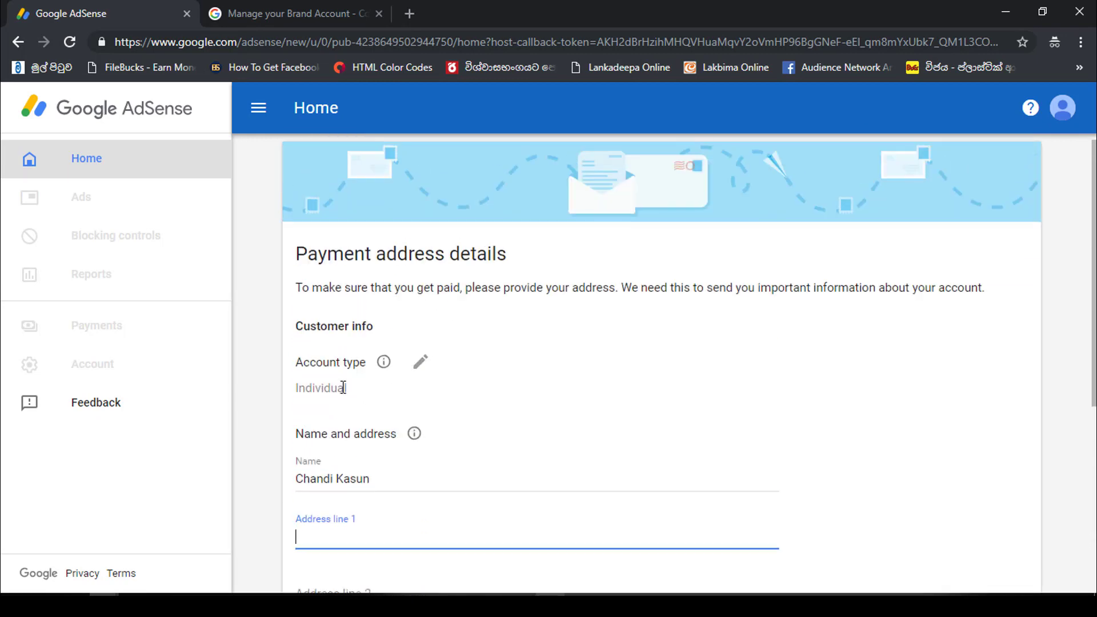
pyautogui.scroll(-3, 378, 422)
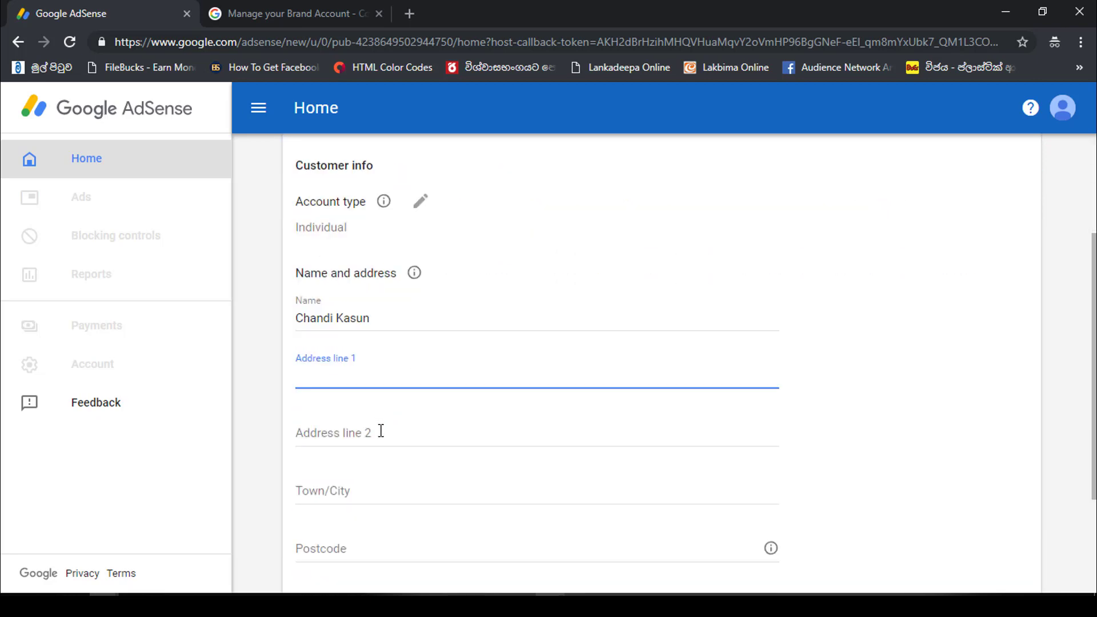
pyautogui.scroll(-3, 380, 417)
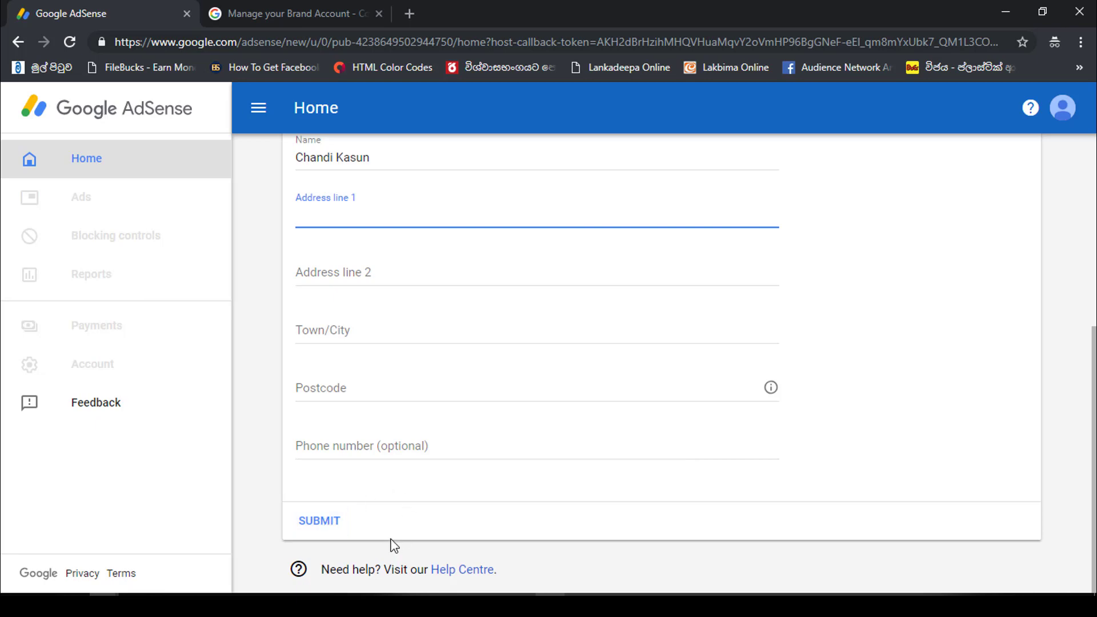
pyautogui.scroll(5, 392, 546)
pyautogui.scroll(2, 393, 545)
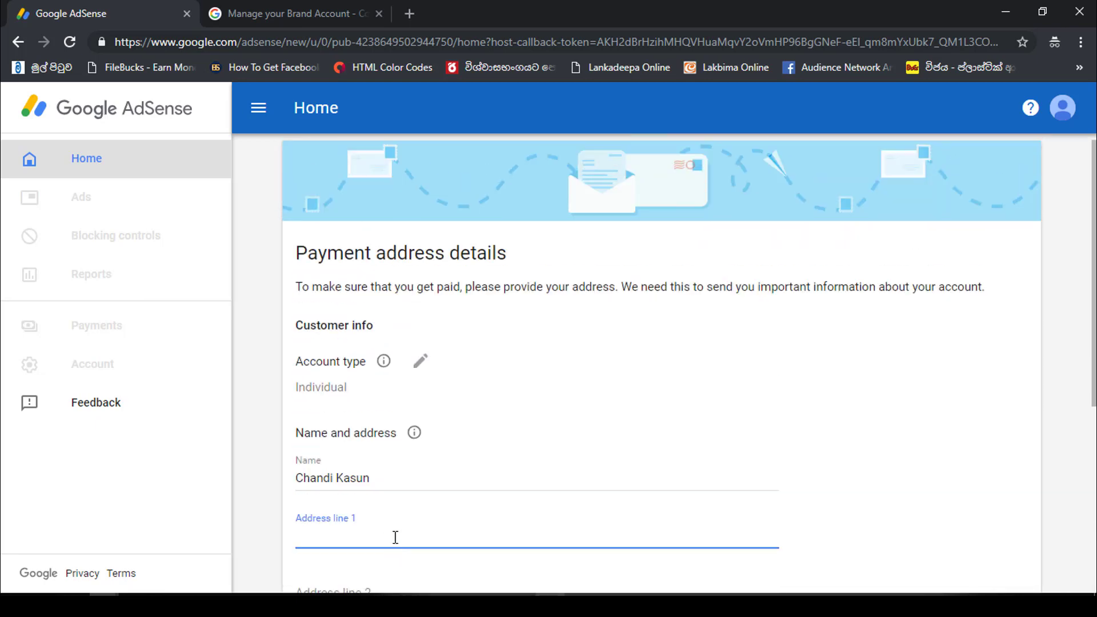
pyautogui.scroll(1, 470, 484)
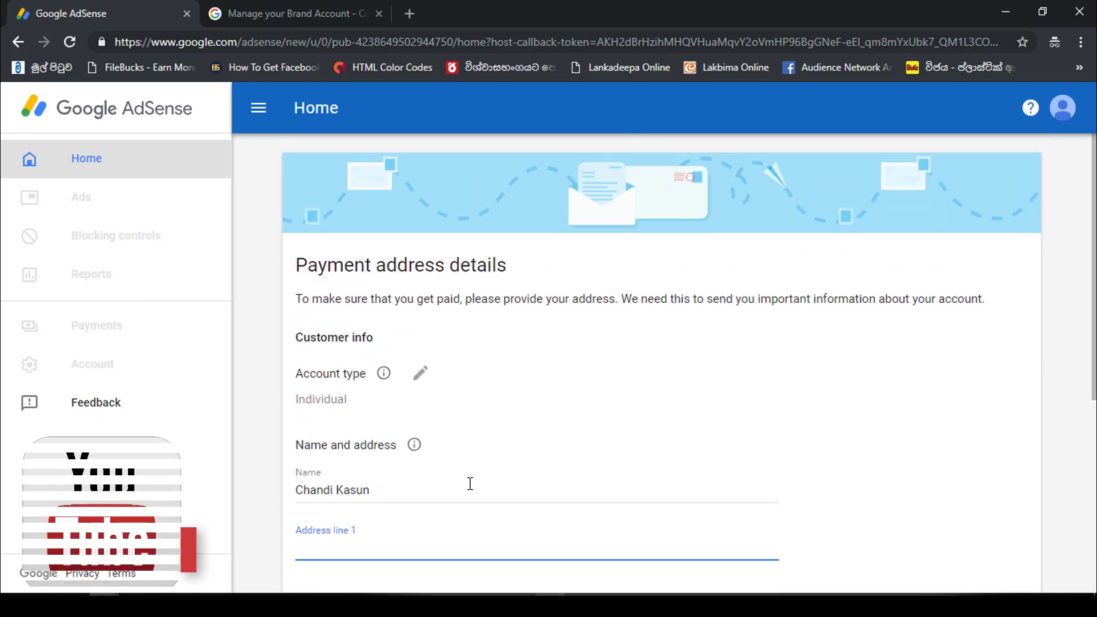
pyautogui.scroll(-7, 662, 353)
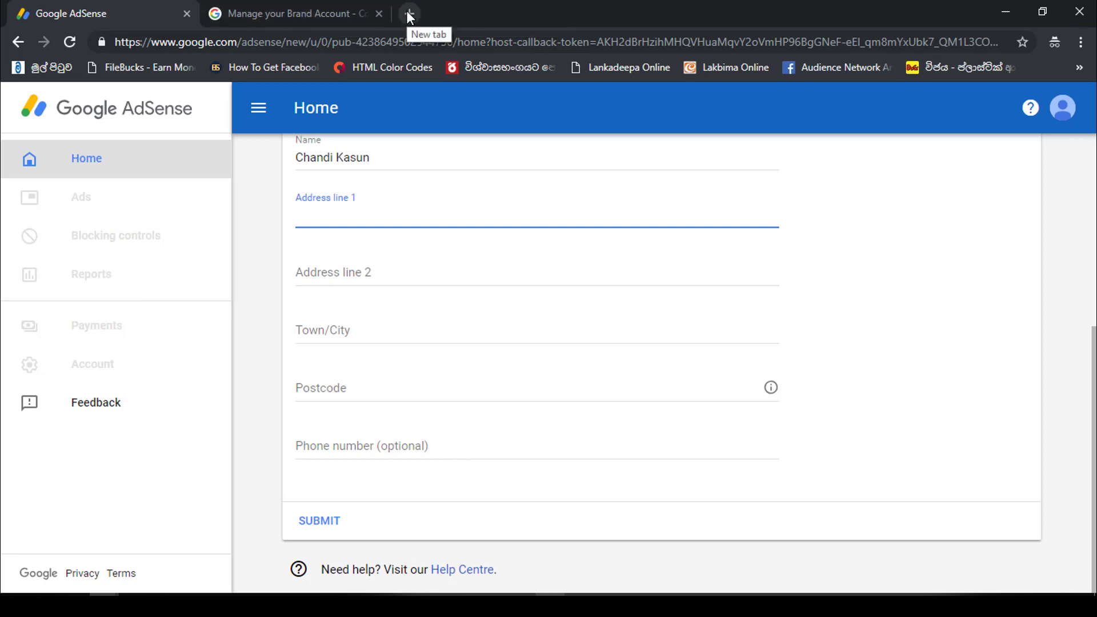
# Switch to the YouTube Help page and go from it to the YouTube home page
pyautogui.click(349, 10)
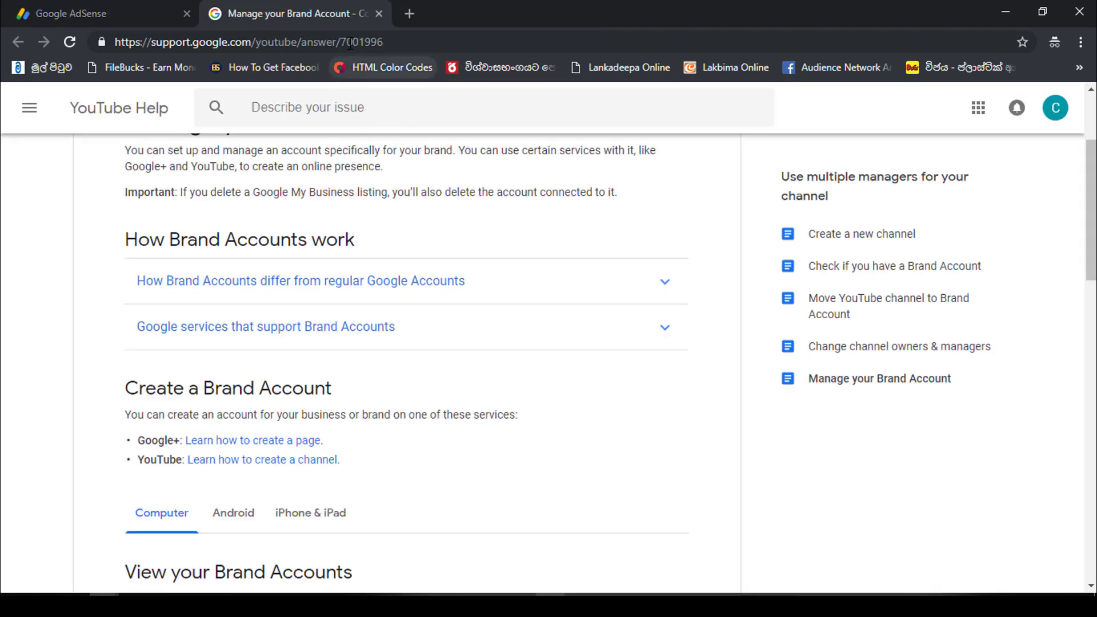
pyautogui.click(350, 42)
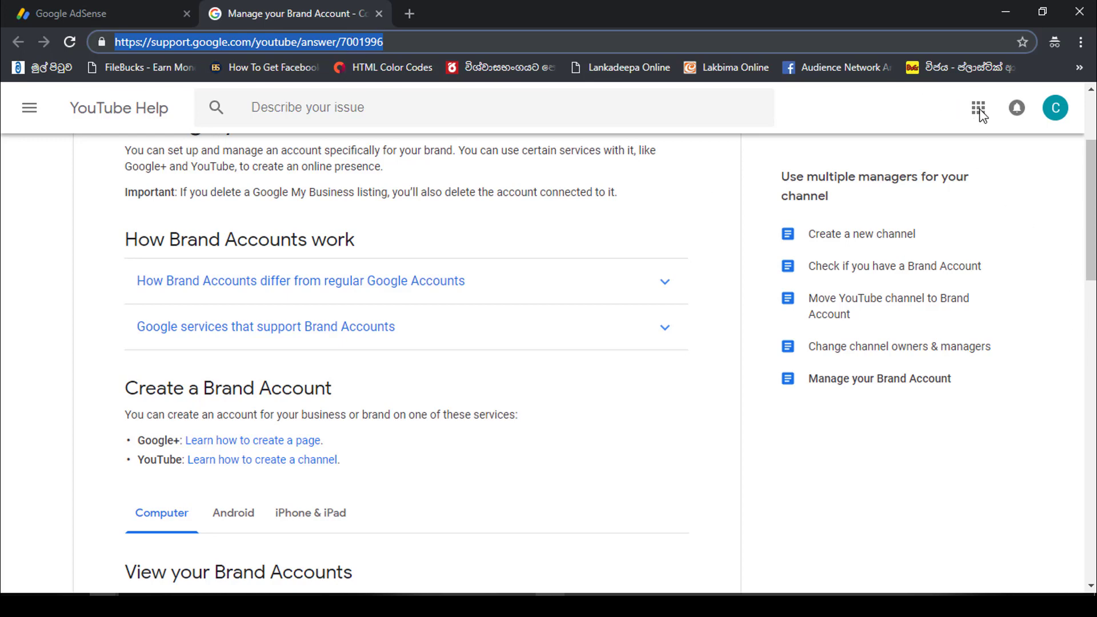
pyautogui.write('youtube.com')
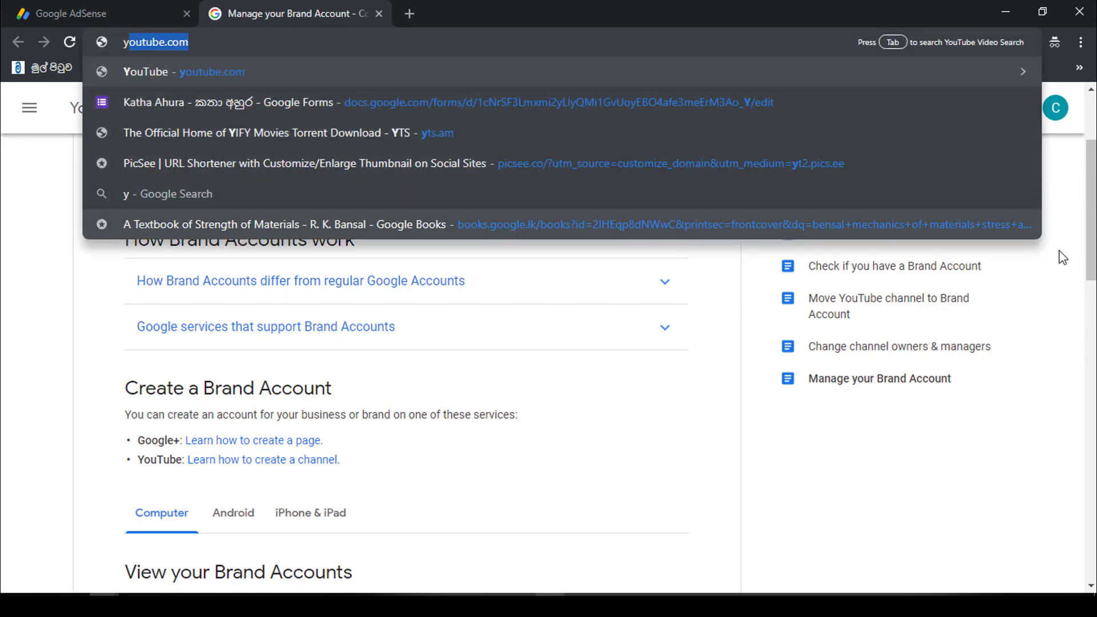
pyautogui.press('Return')
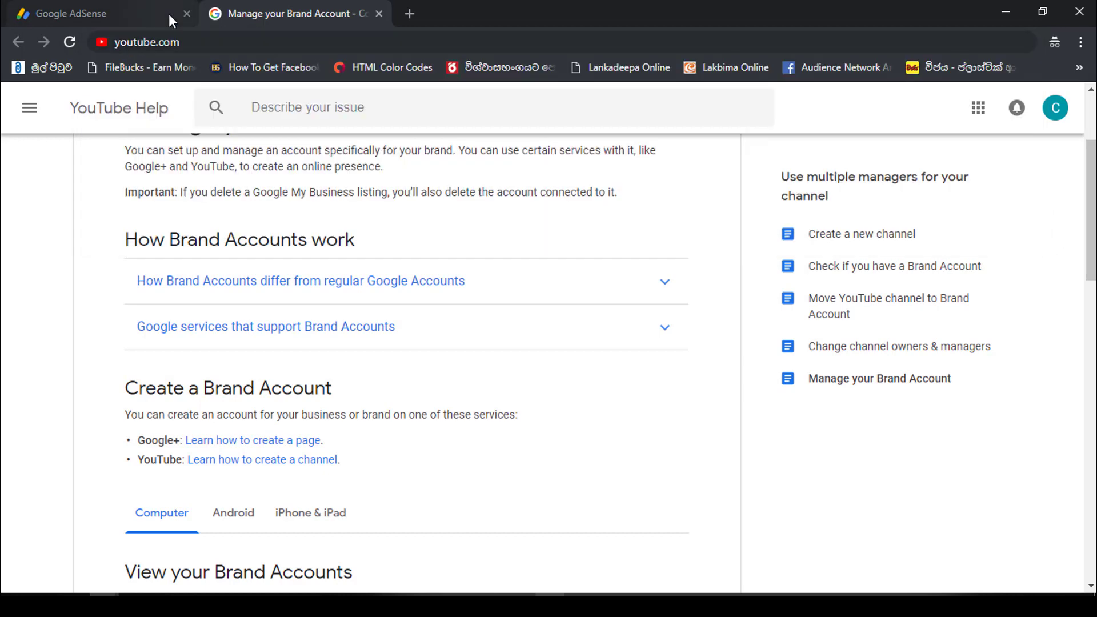
pyautogui.click(979, 109)
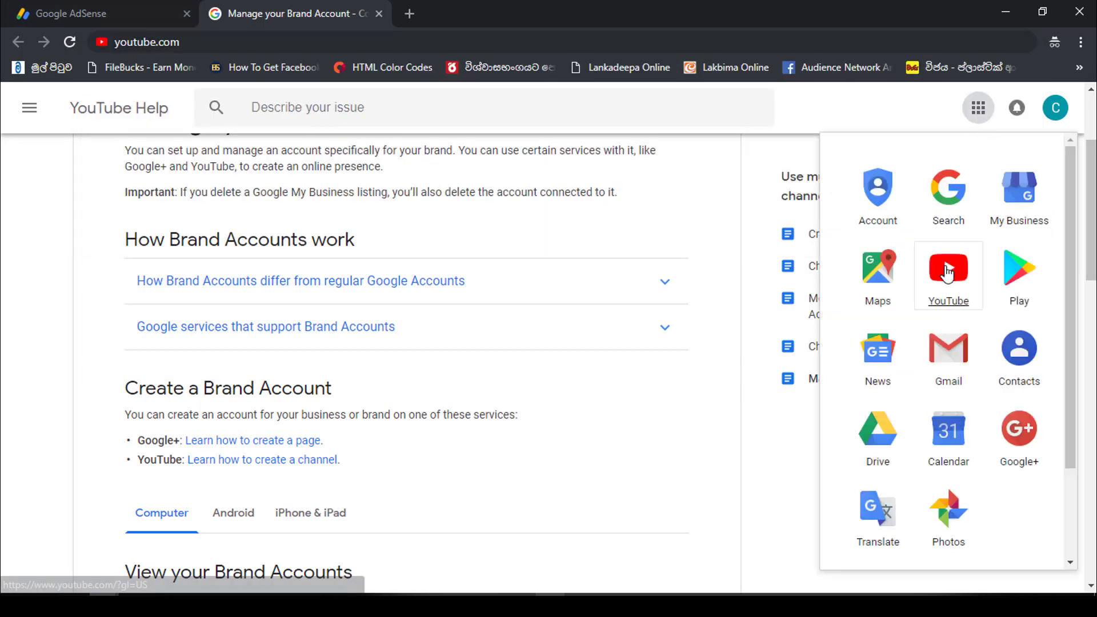
pyautogui.click(947, 272)
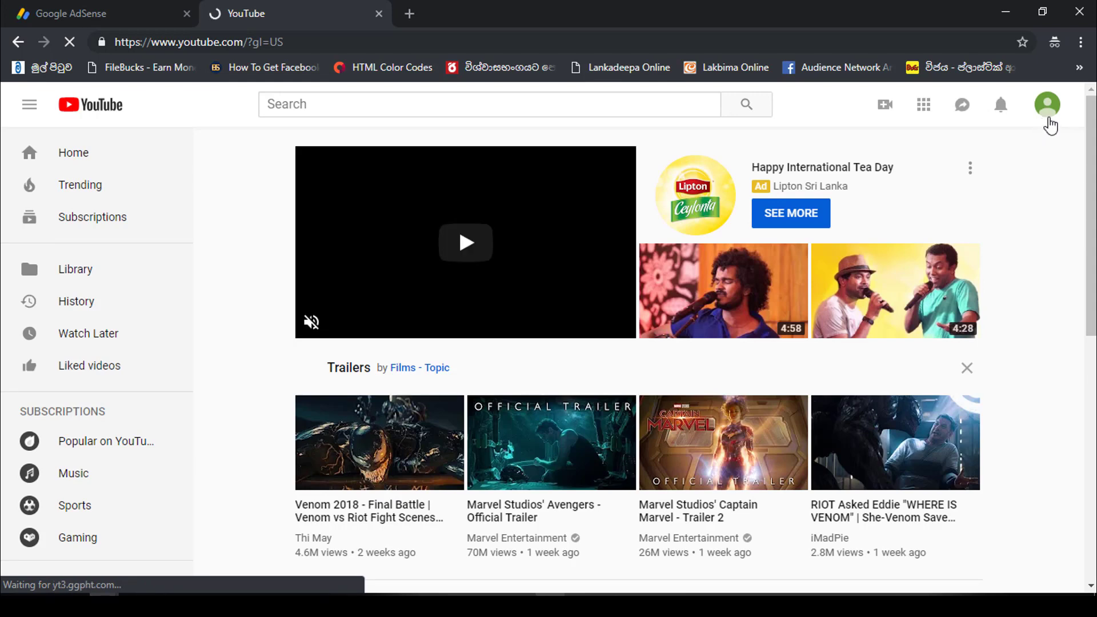
# Go to the Creator Studio of the Online Help Studio English channel and open its Monetisation page
pyautogui.click(1049, 118)
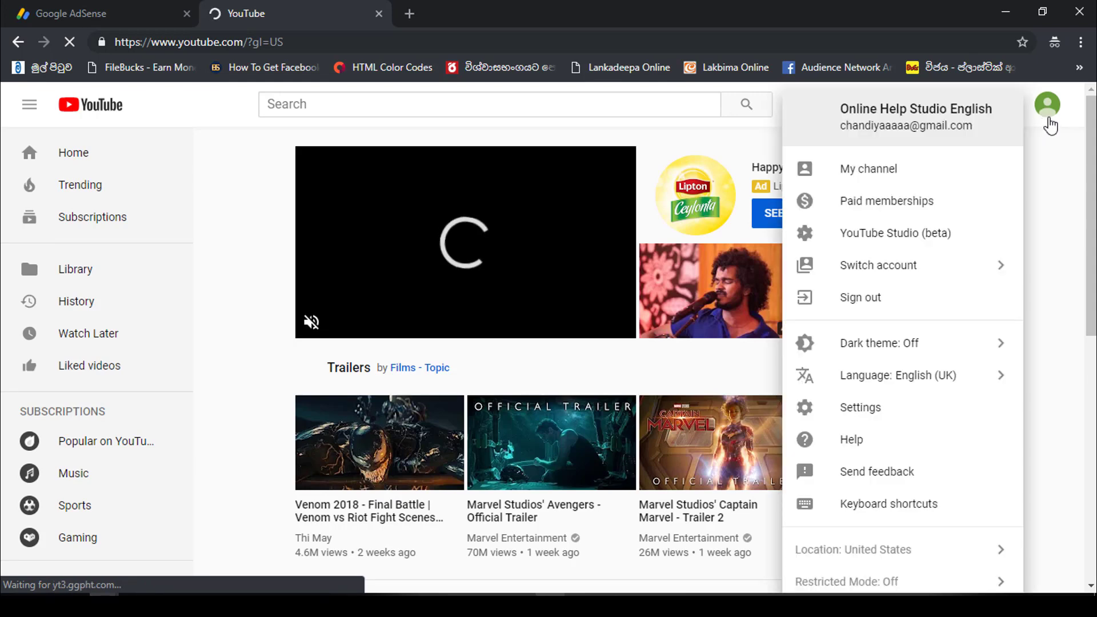
pyautogui.click(926, 243)
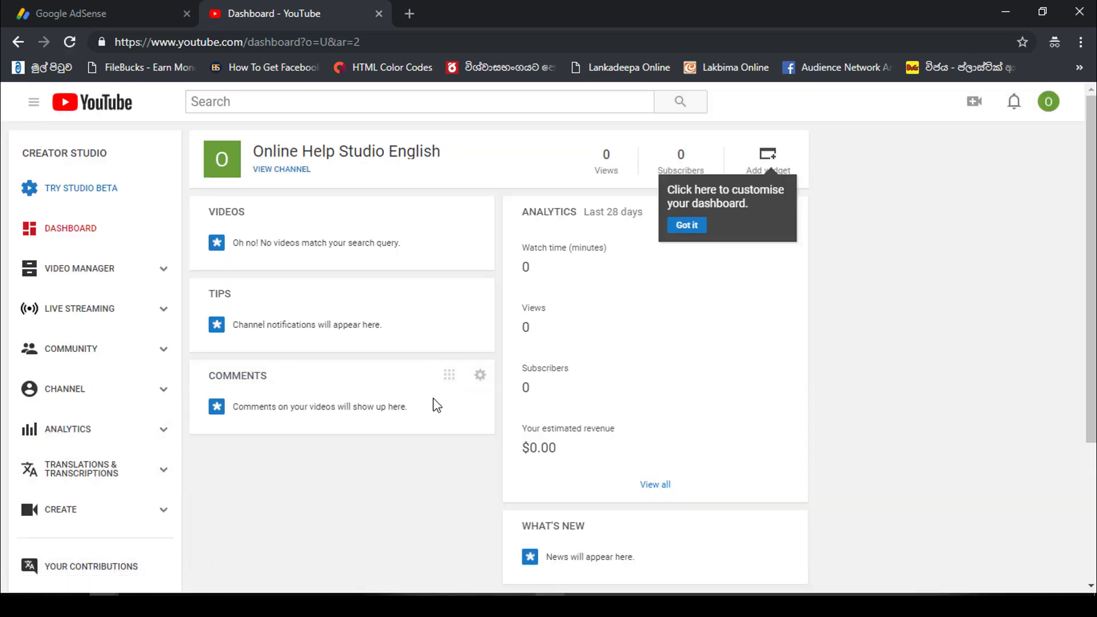
pyautogui.click(142, 394)
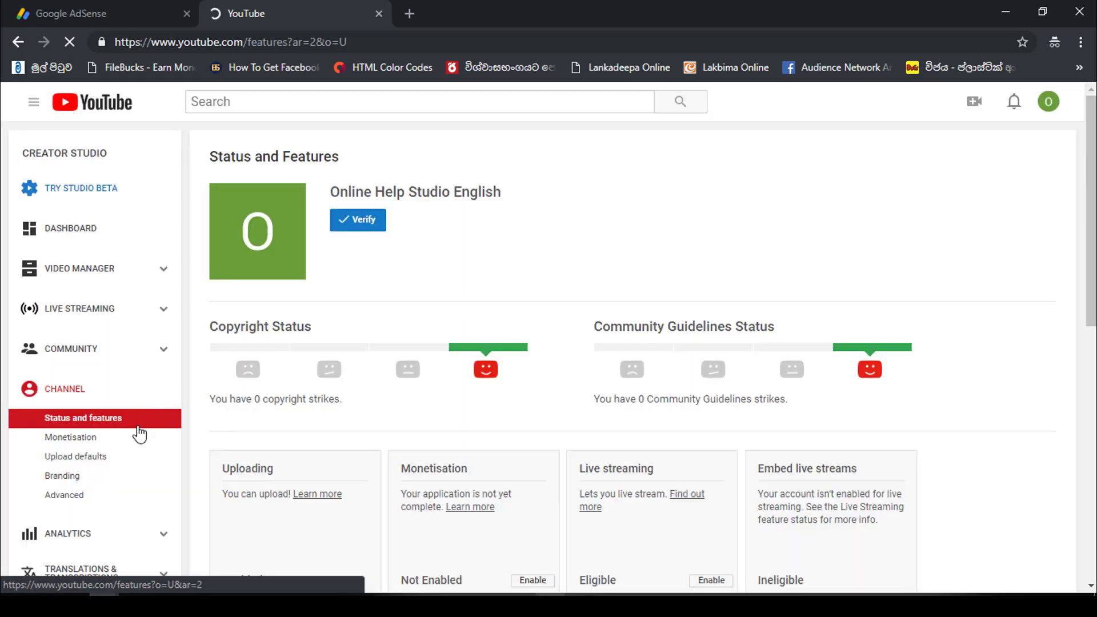
pyautogui.scroll(-1, 114, 417)
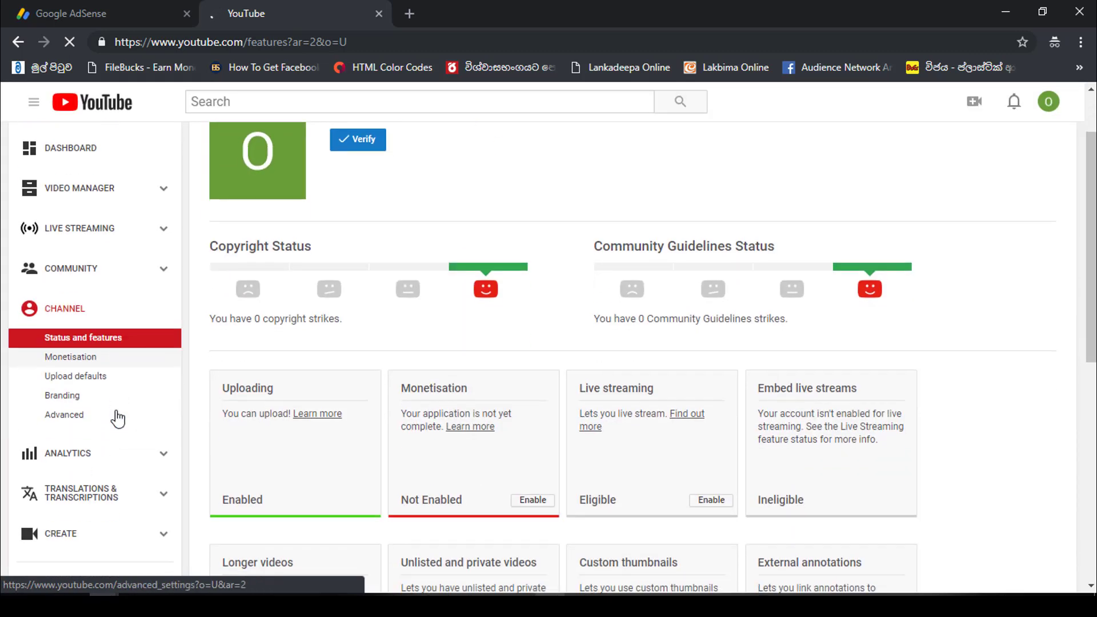
pyautogui.click(100, 369)
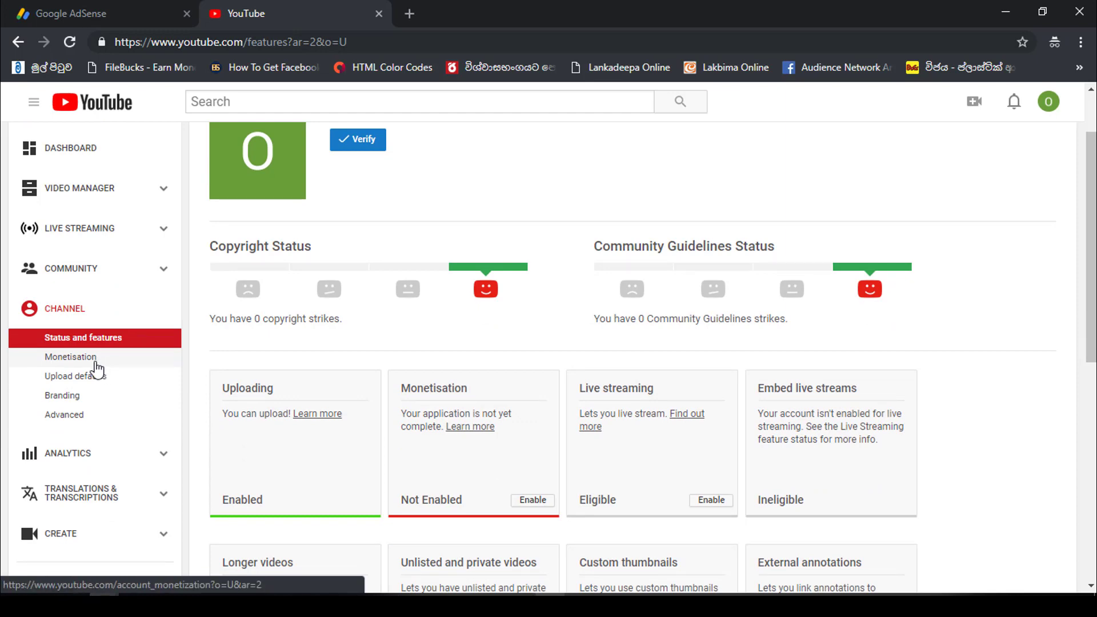
pyautogui.click(96, 366)
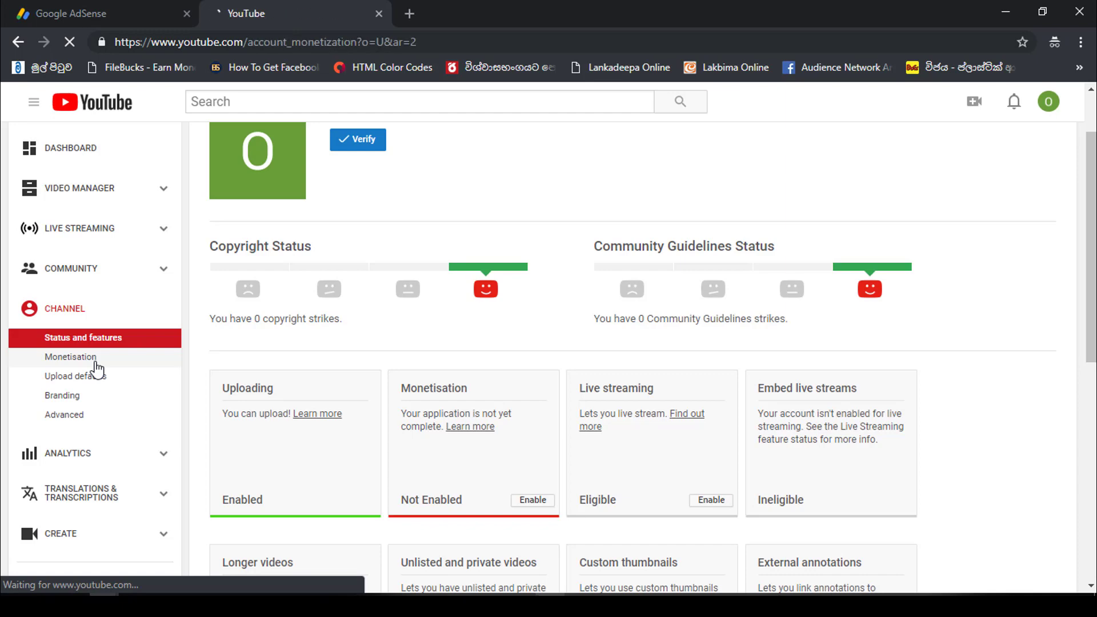
# Review the Apply for monetisation steps on YouTube and check the AdSense payment address form alongside them
pyautogui.scroll(-3, 517, 466)
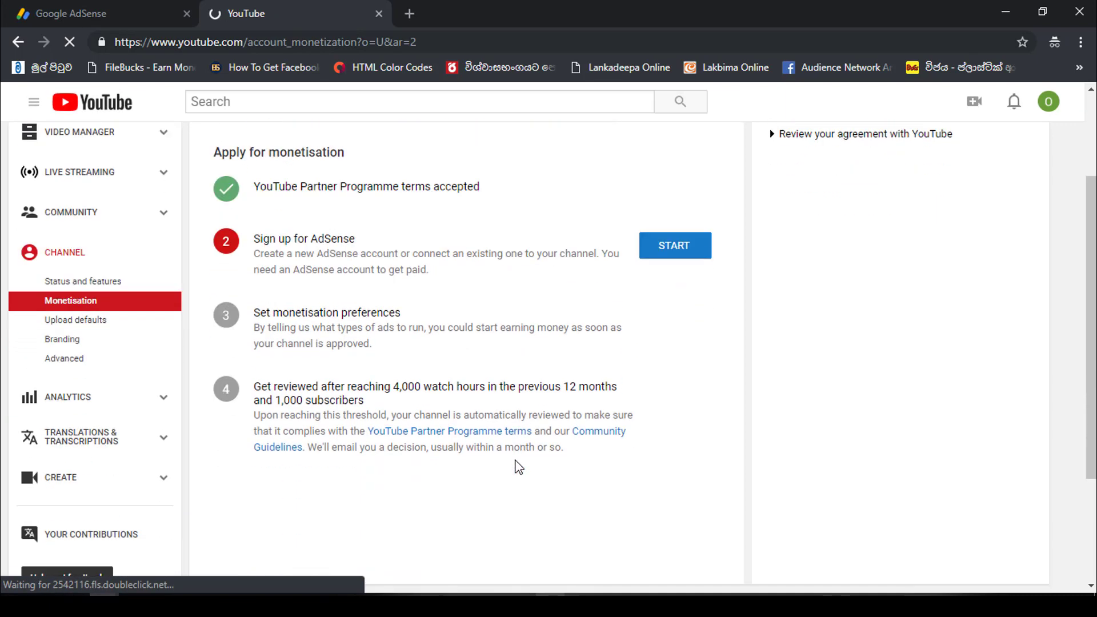
pyautogui.scroll(2, 516, 465)
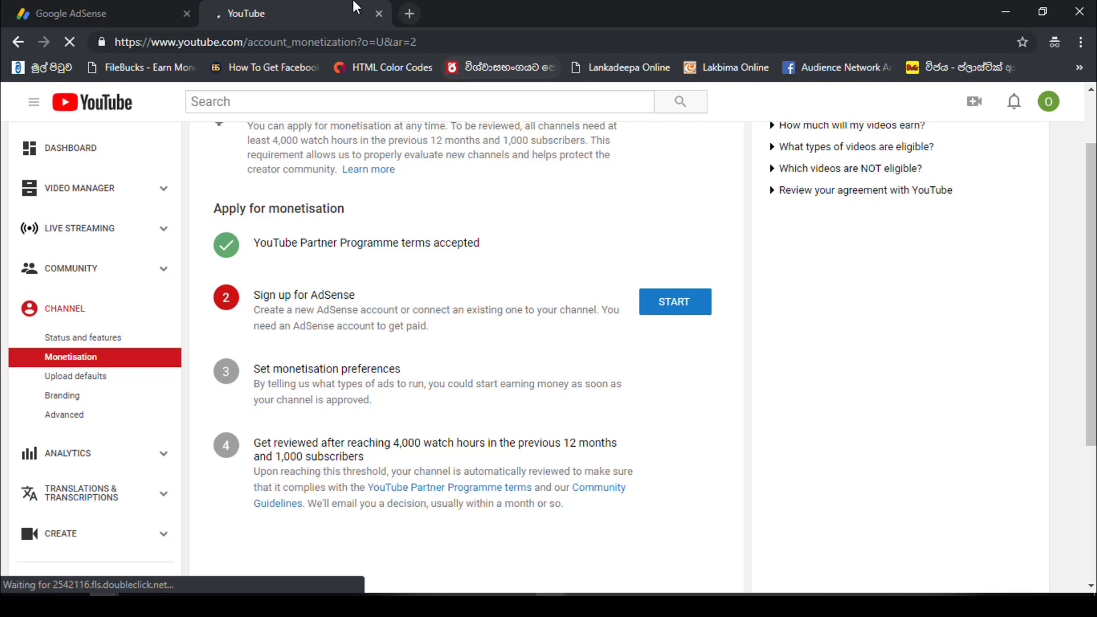
pyautogui.click(138, 16)
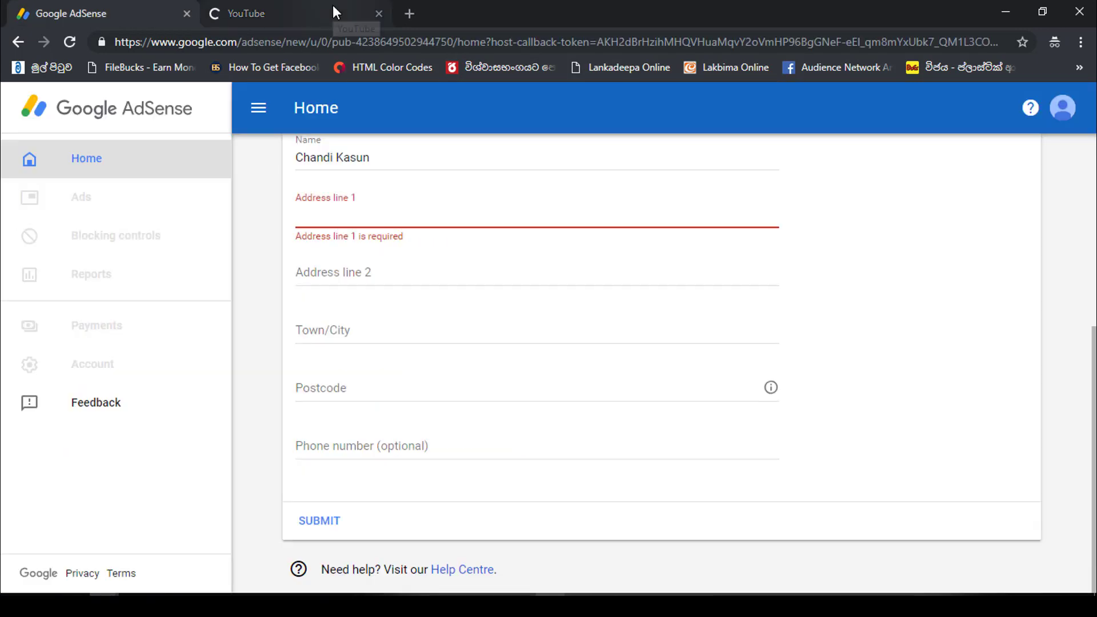
pyautogui.click(312, 13)
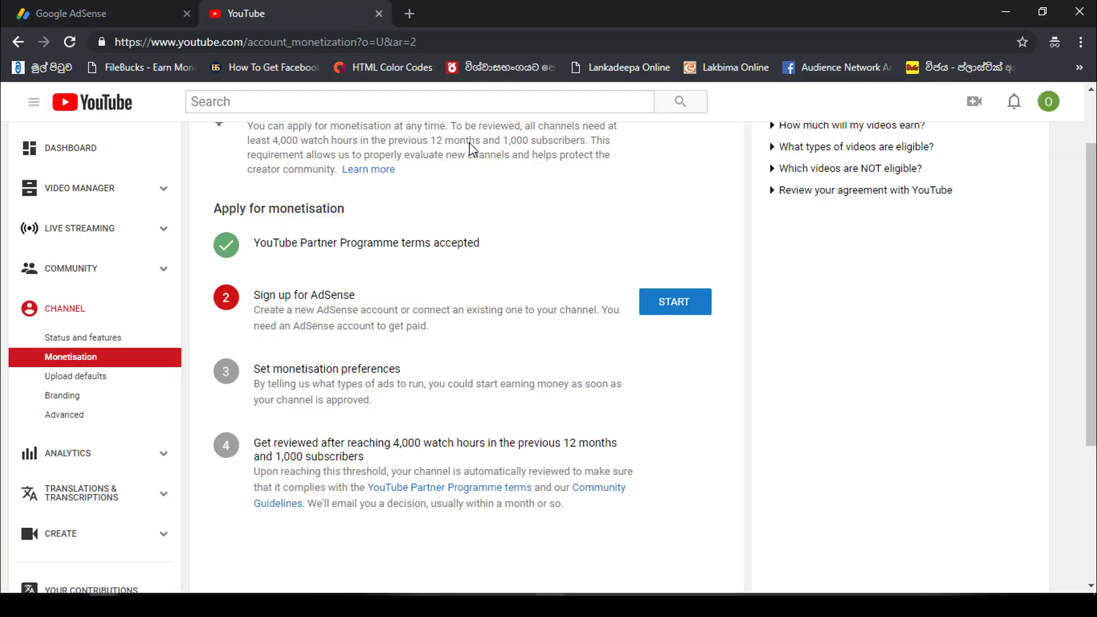